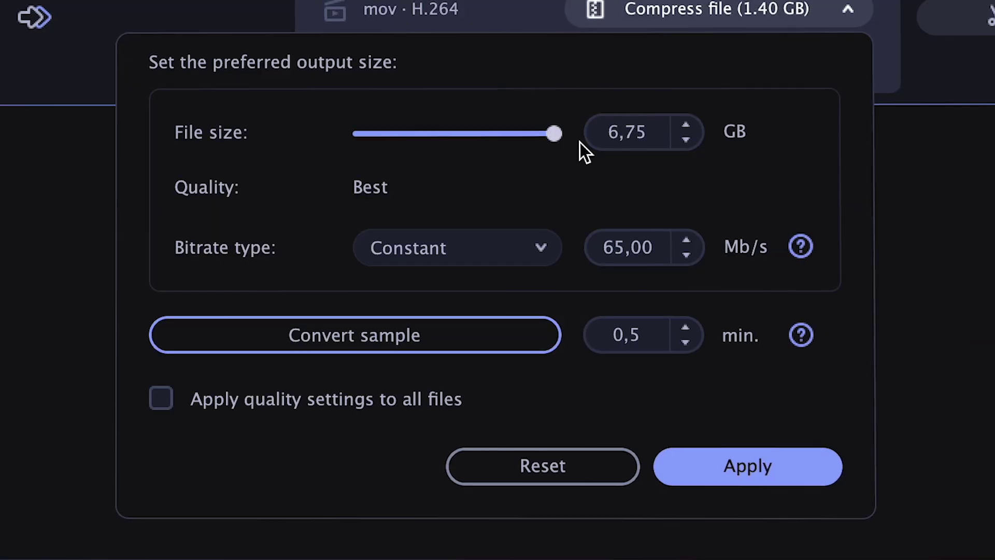
- Lower the Compress file target size from 6,75 GB to 2,89 GB and play the clip
drag(580, 142, 465, 182)
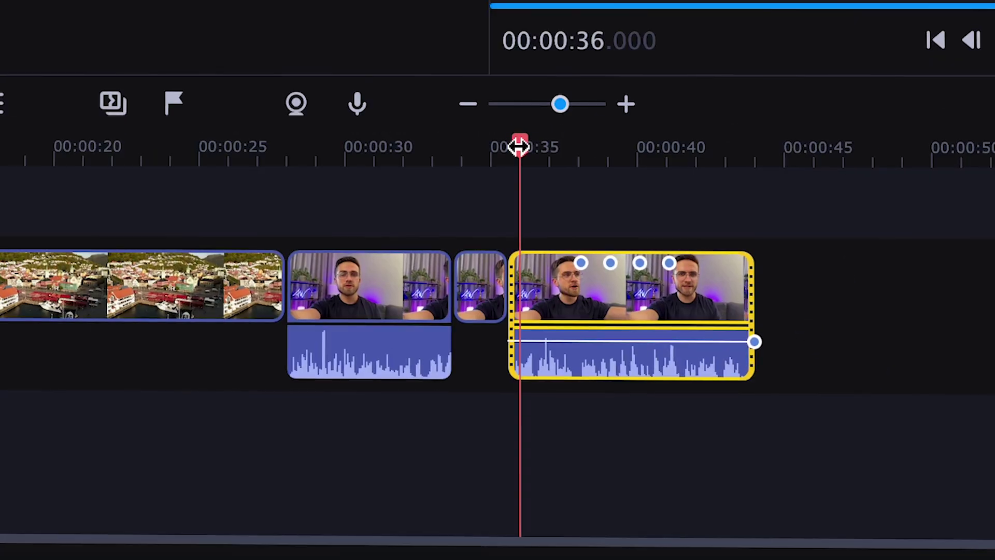
key(space)
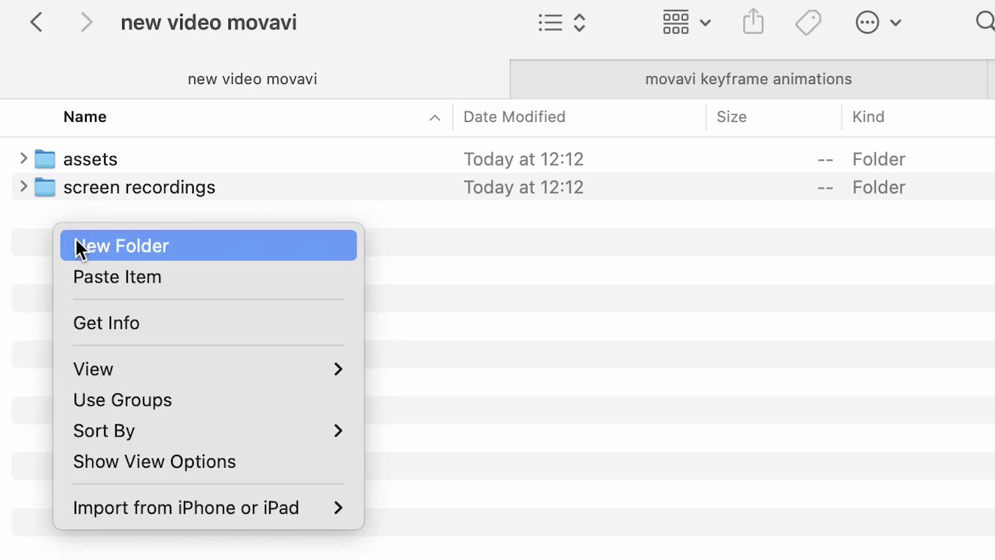
click(76, 240)
- Name the new folder 'final files' and return to the movavi keyframe animations folder
text(final files)
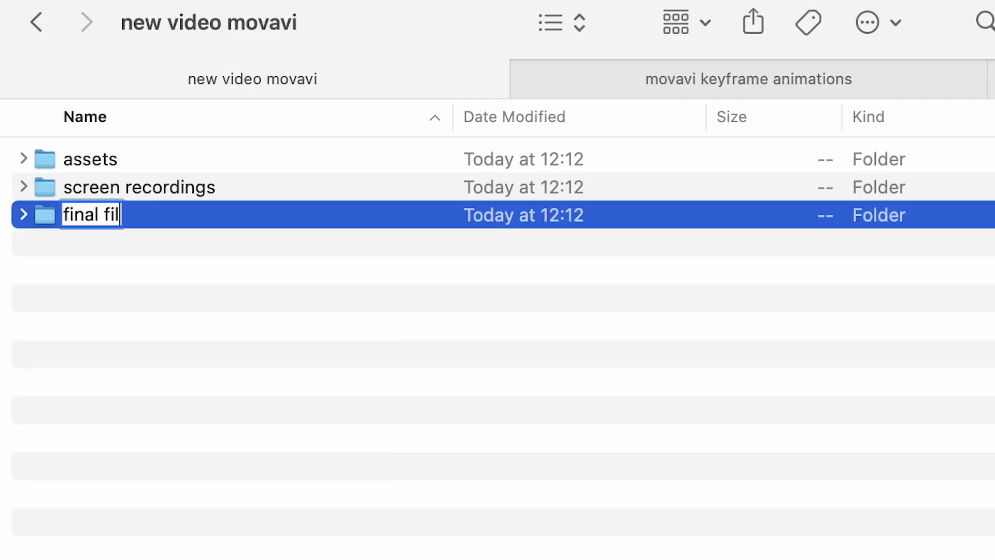
key(Return)
click(180, 313)
double_click(111, 160)
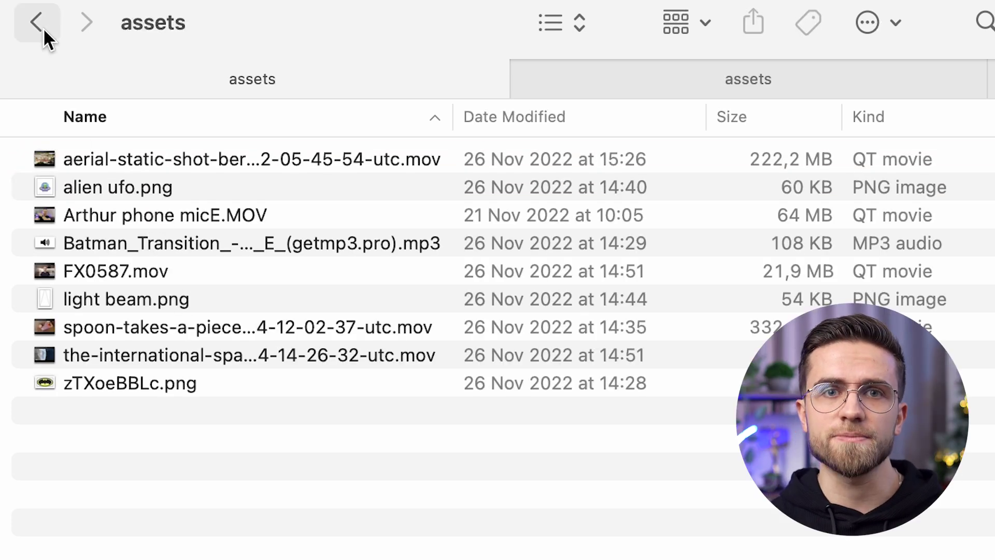
click(41, 25)
click(723, 70)
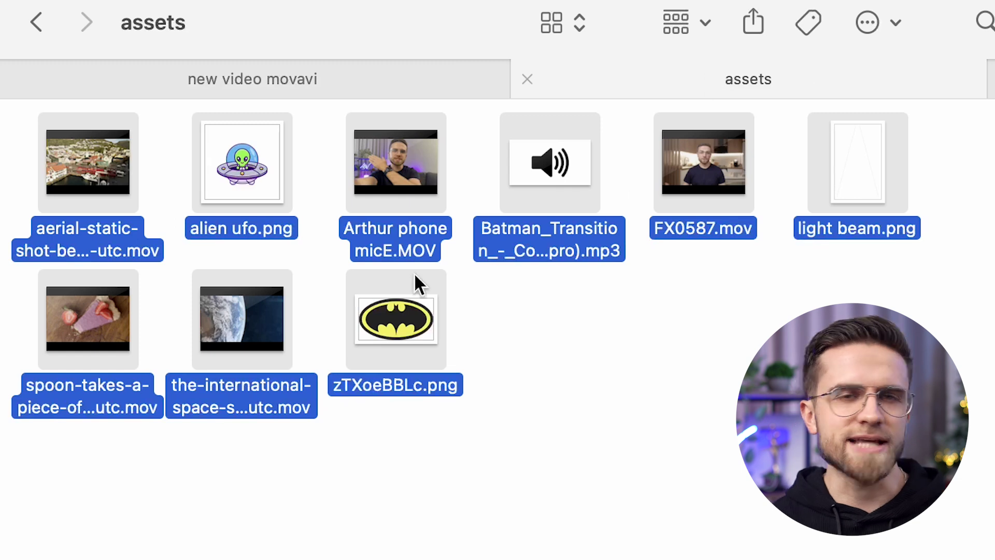
click(41, 6)
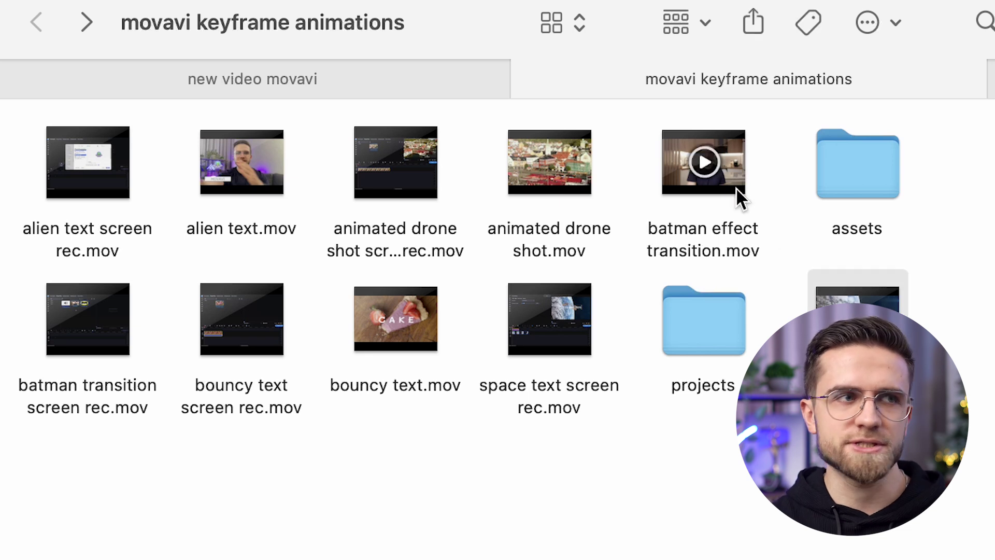
- Select the finished videos alien text.mov, batman effect transition.mov and bouncy text.mov
click(395, 166)
super+click(114, 193)
super+click(140, 326)
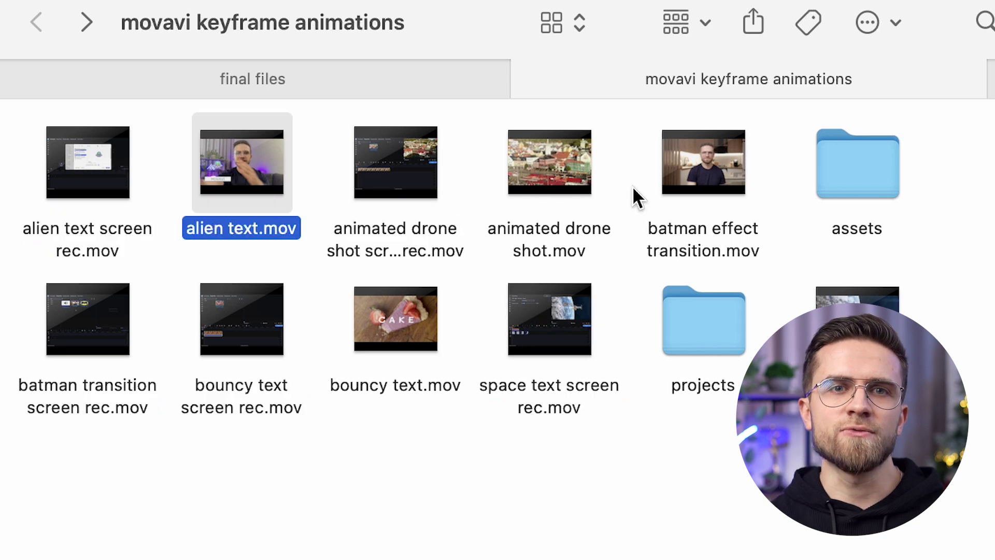
super+click(591, 196)
super+click(717, 179)
super+click(404, 356)
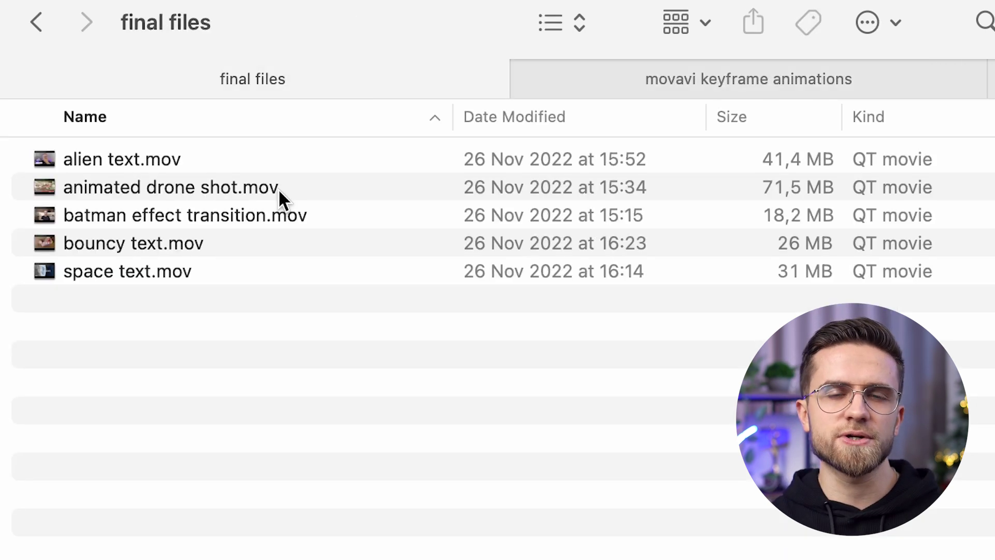
click(527, 79)
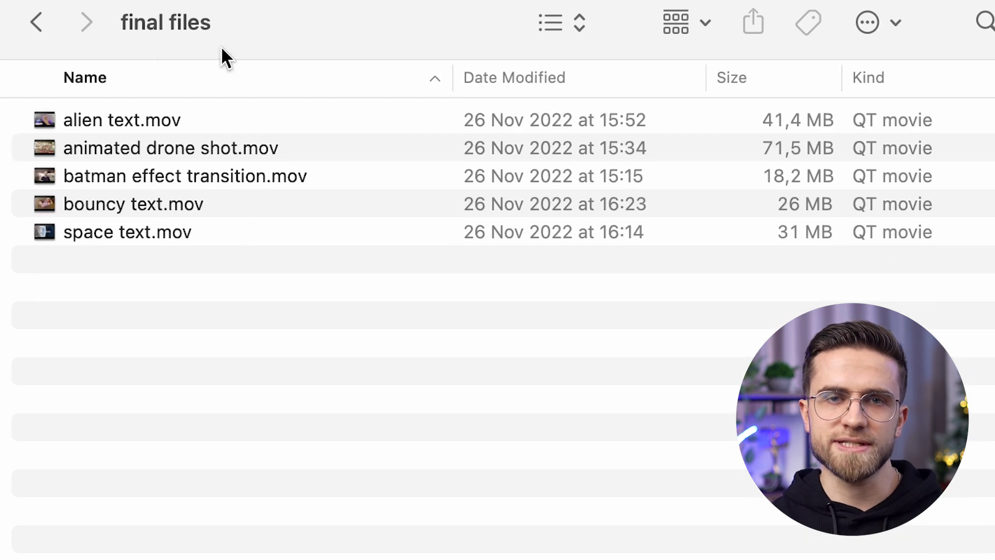
- Rename the spoon cheesecake clip in assets to cake.mov
click(101, 288)
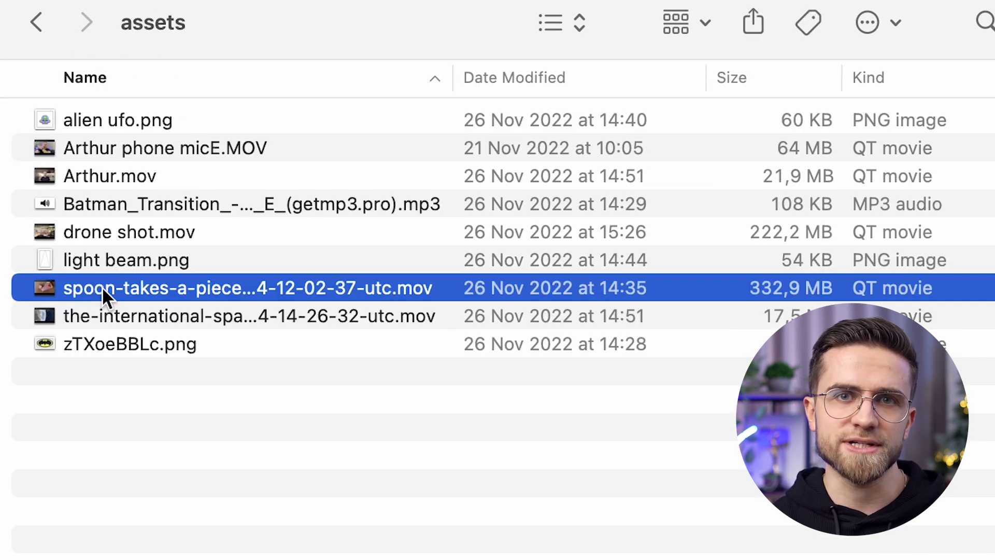
right_click(102, 288)
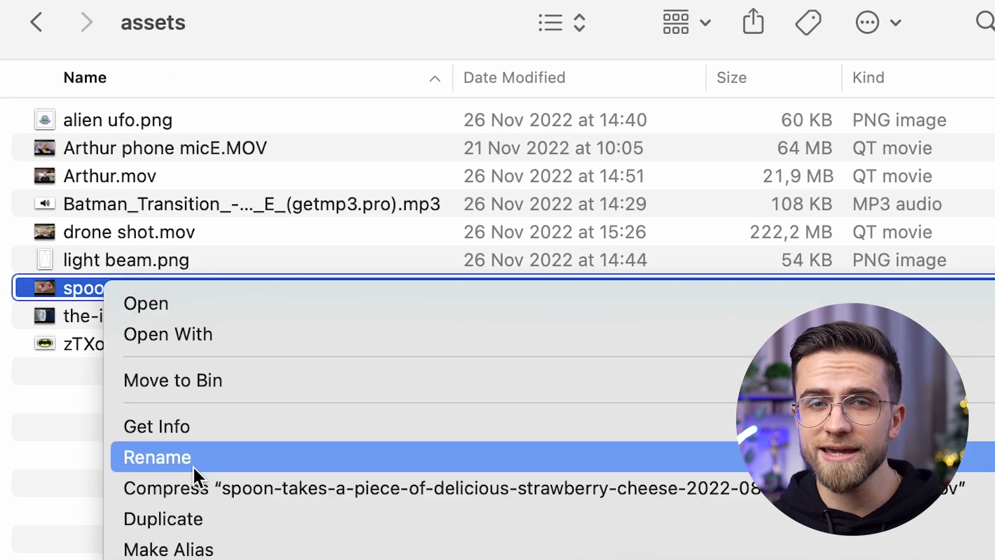
click(193, 465)
text(cake.mov)
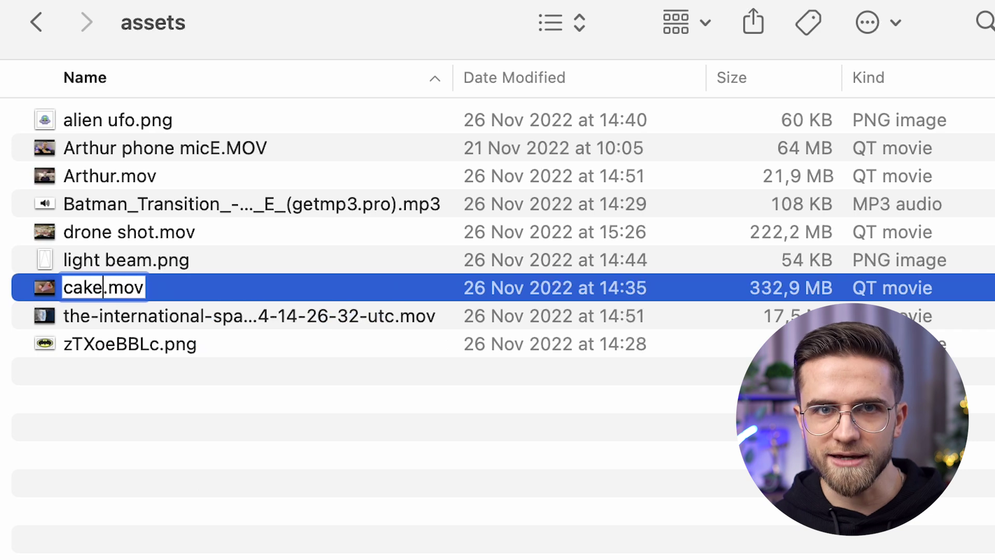
key(Return)
click(132, 311)
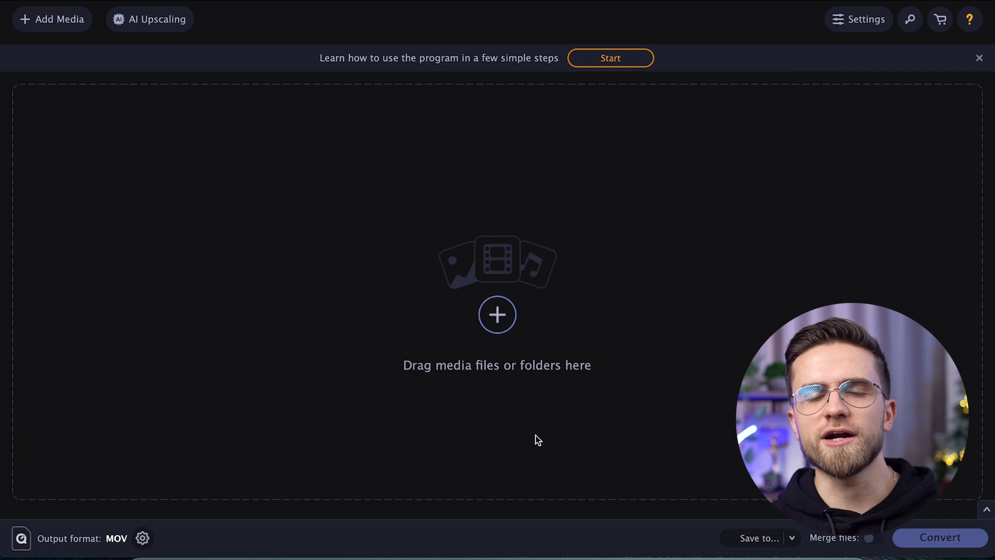
- Add screenRec.mp4 from Downloads to the converter and raise its target size to 6,75 GB
click(495, 325)
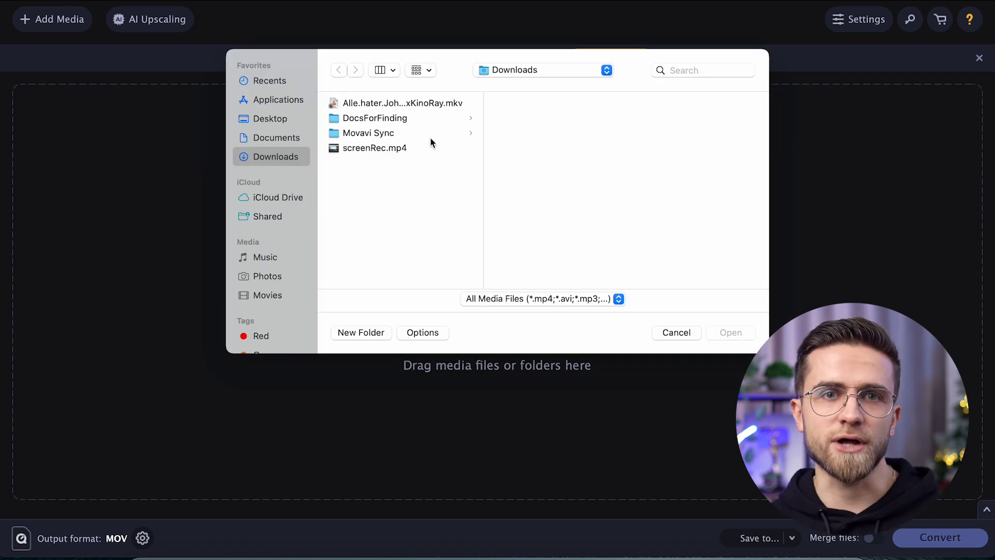
click(384, 148)
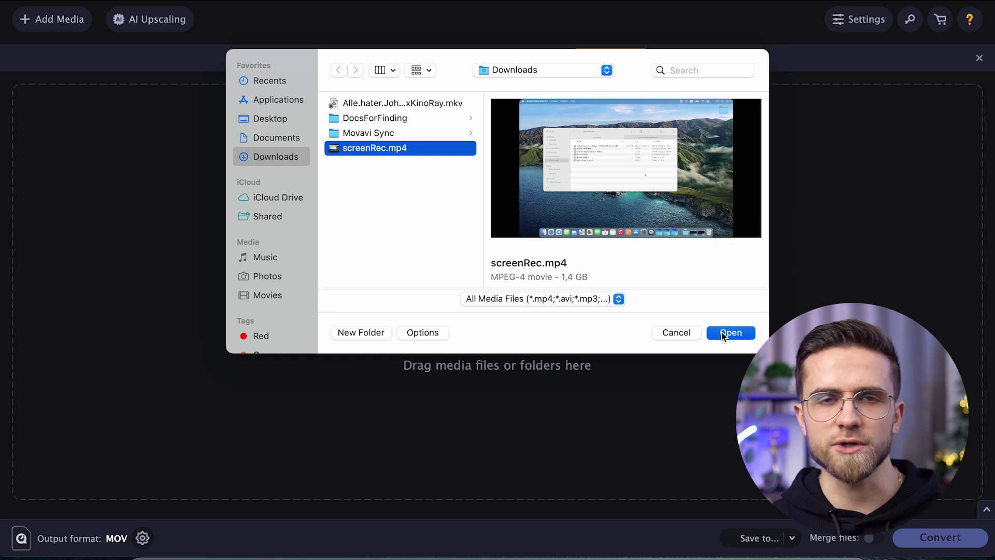
click(731, 333)
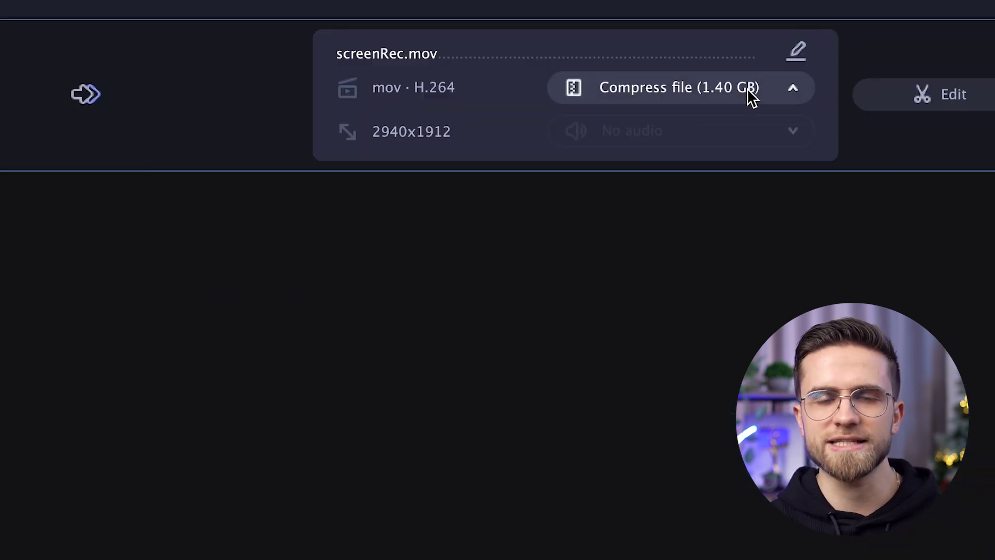
click(748, 88)
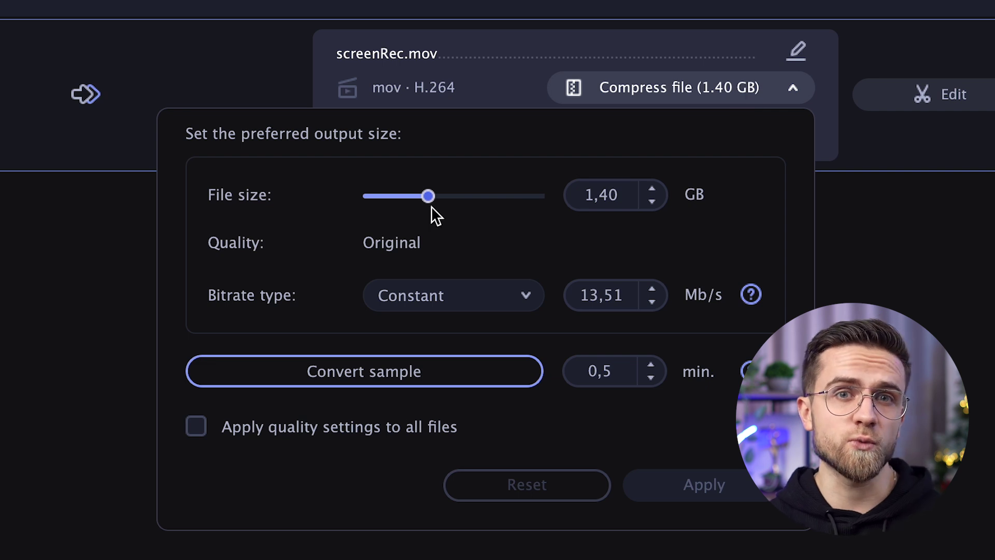
drag(432, 209, 561, 210)
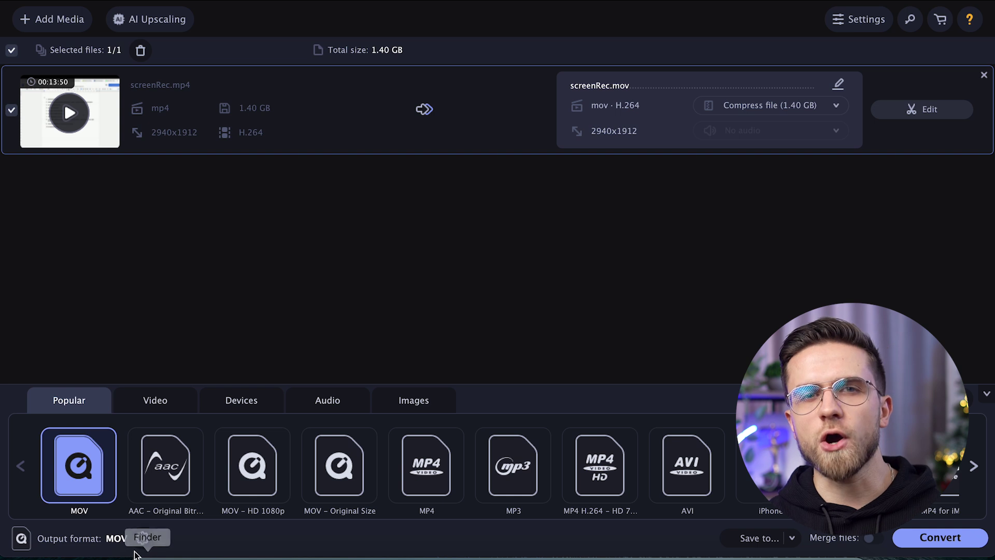
- Set the MOV output video codec to ProRes and confirm the settings
click(142, 539)
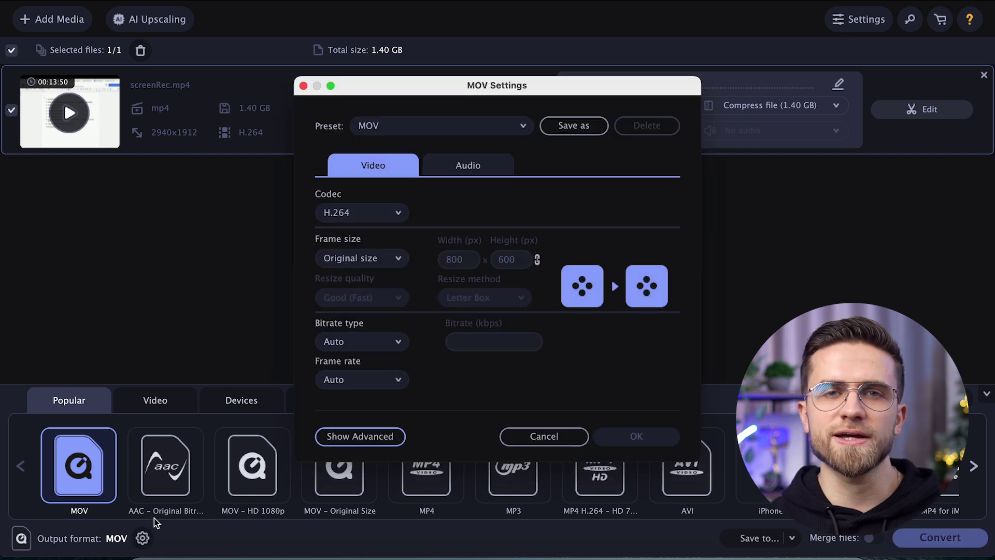
click(357, 208)
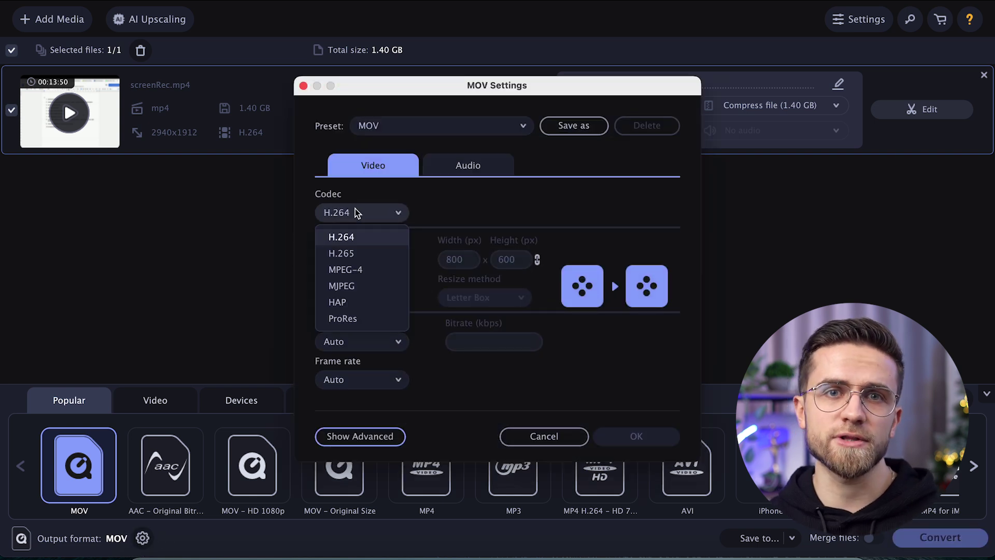
click(358, 318)
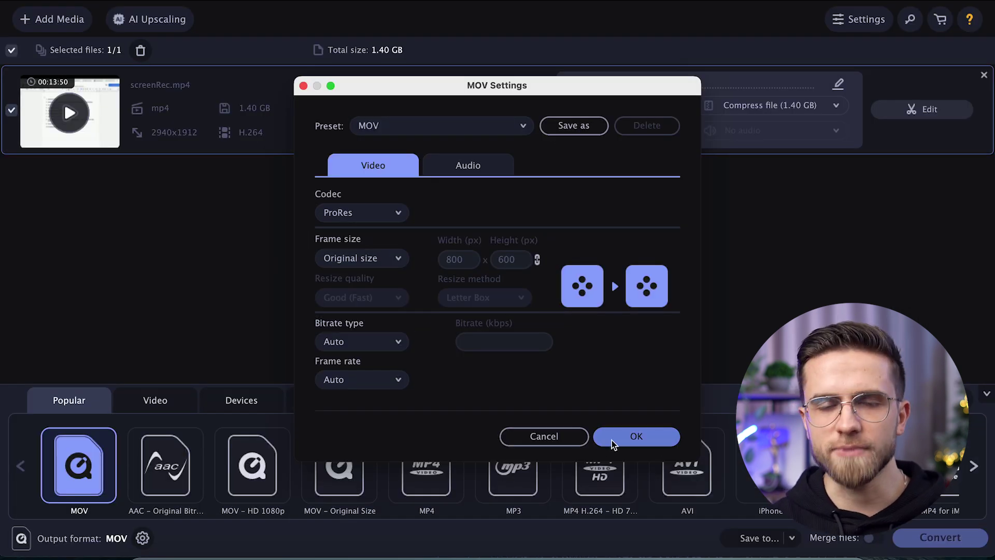
click(612, 439)
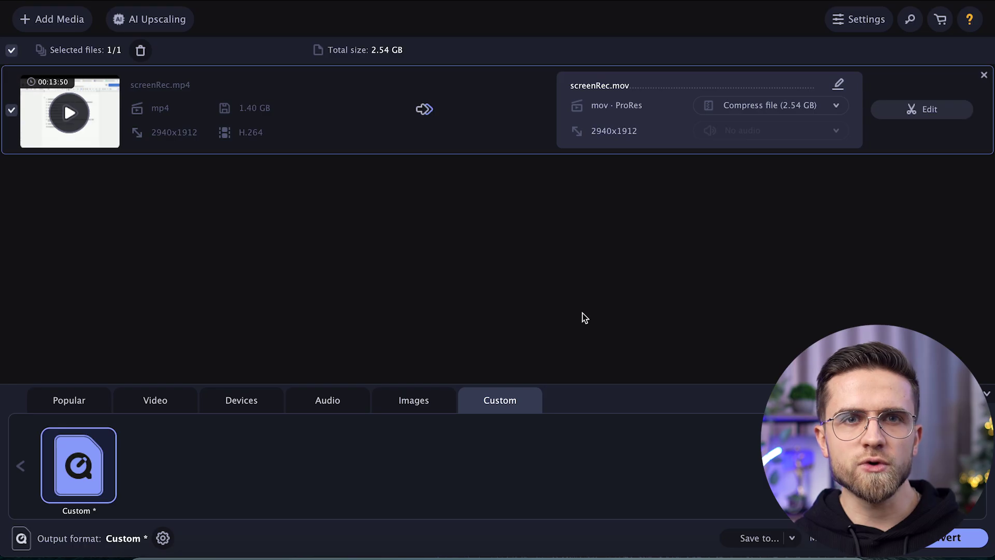
- Check the custom format's frame rate options and start converting the recording
click(163, 538)
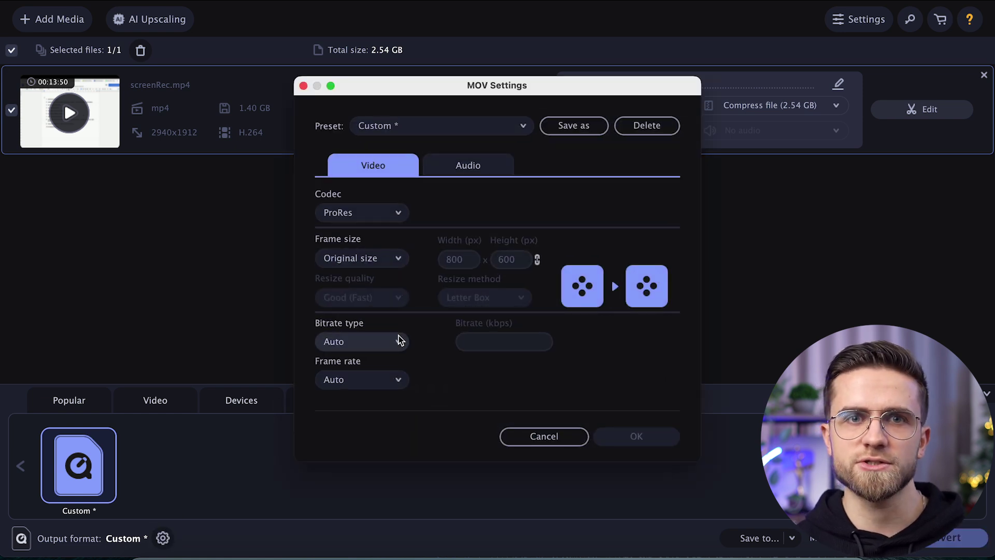
click(371, 388)
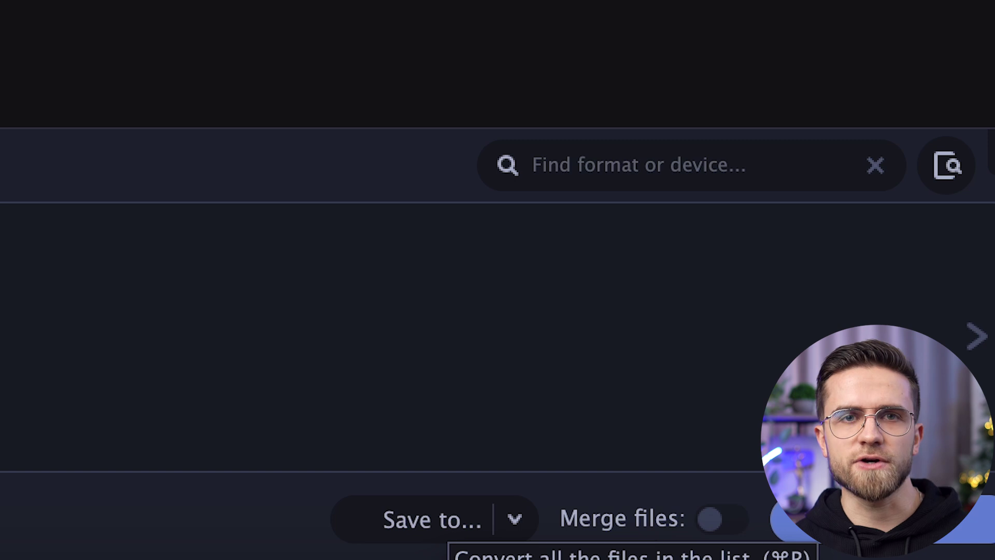
click(799, 519)
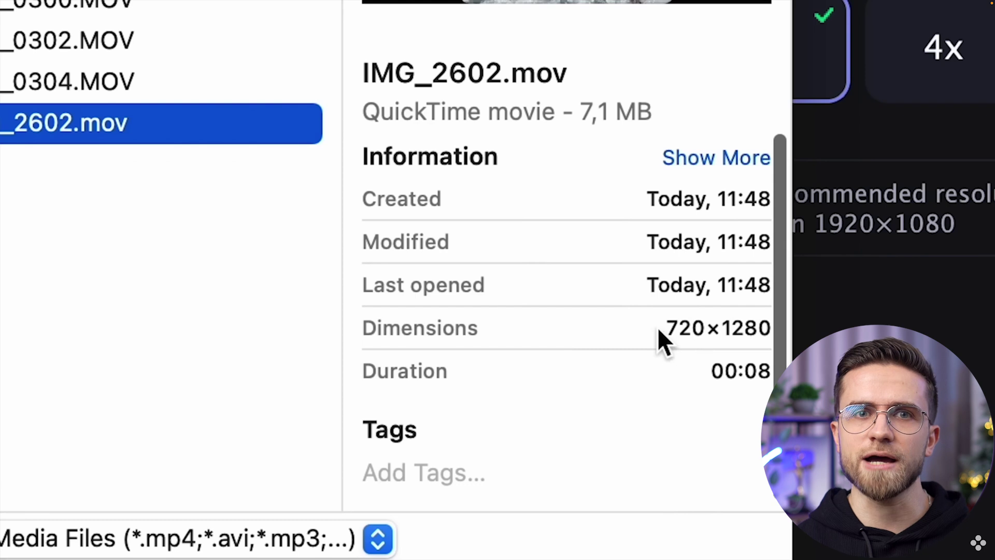
- Apply 4x AI Upscaling to IMG_2602.mov, raising 720x1280 to 2880x5120
drag(658, 328, 737, 327)
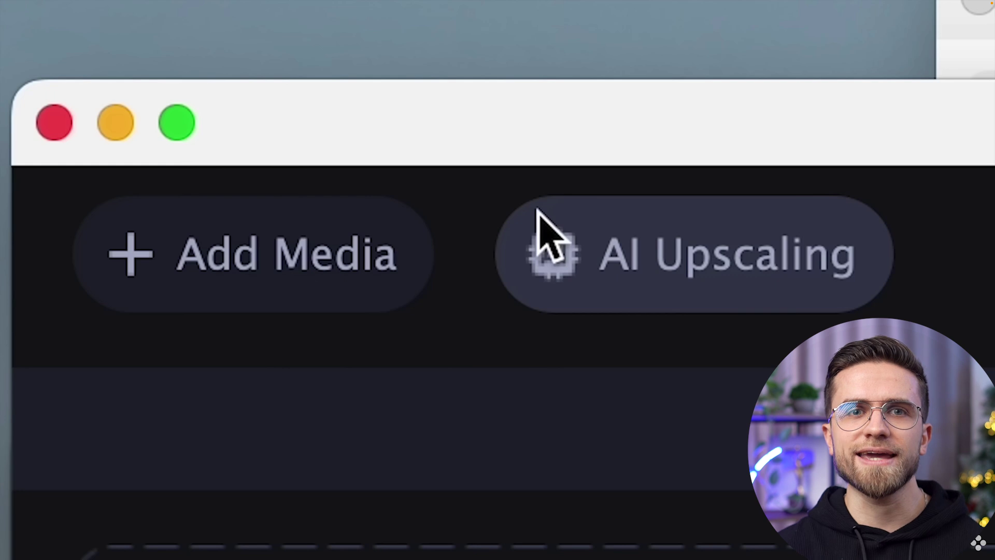
click(540, 212)
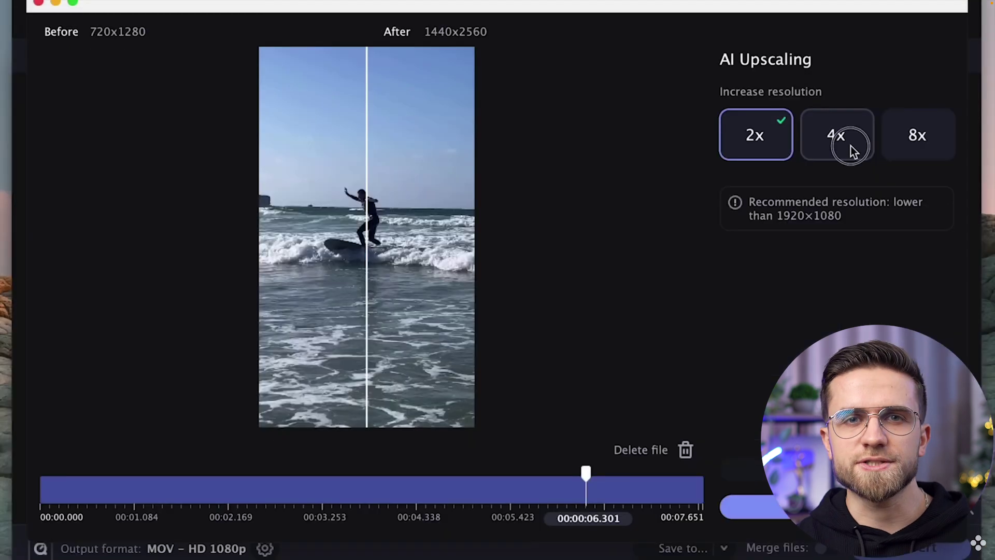
click(544, 311)
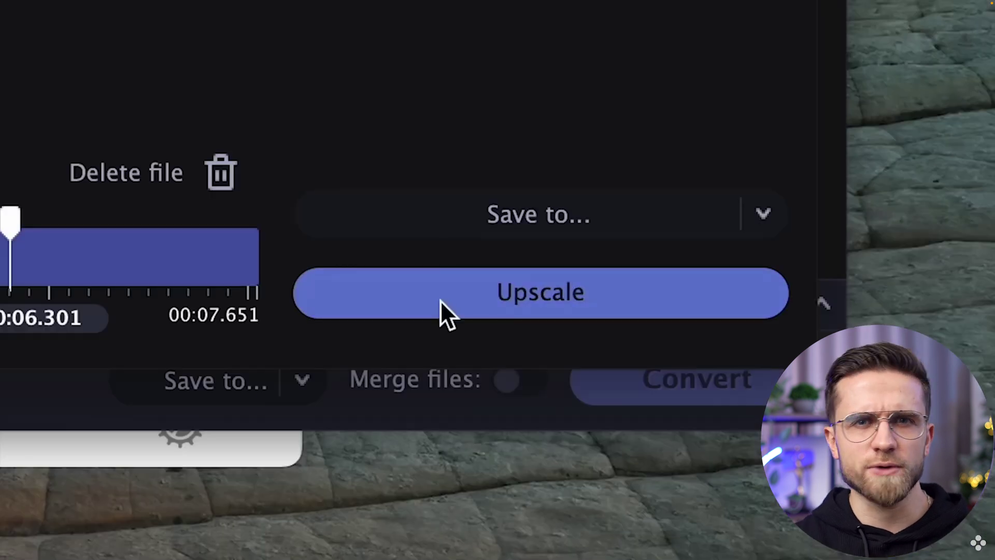
click(441, 301)
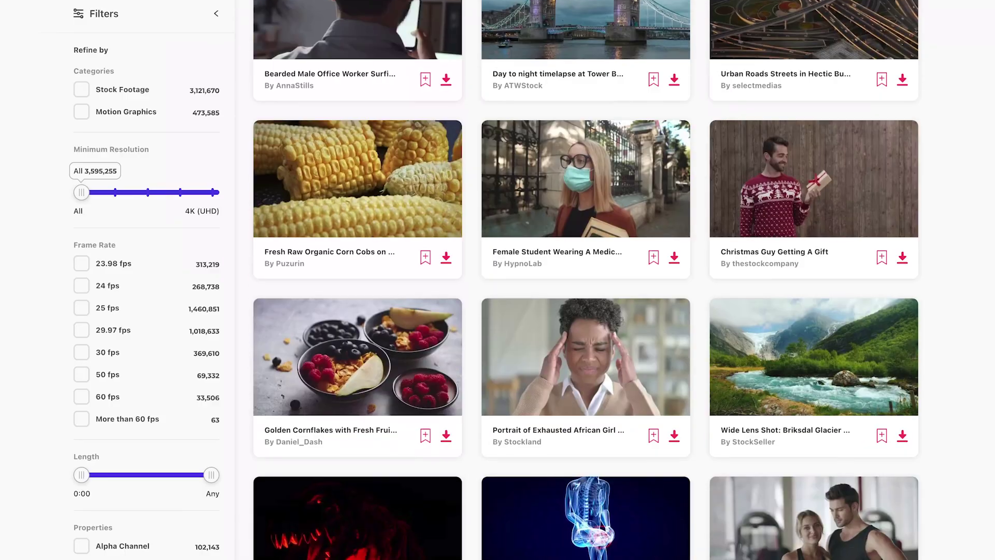
- Scroll through the Envato Elements stock video results for 'cook'
scroll(586, 280, down, 7)
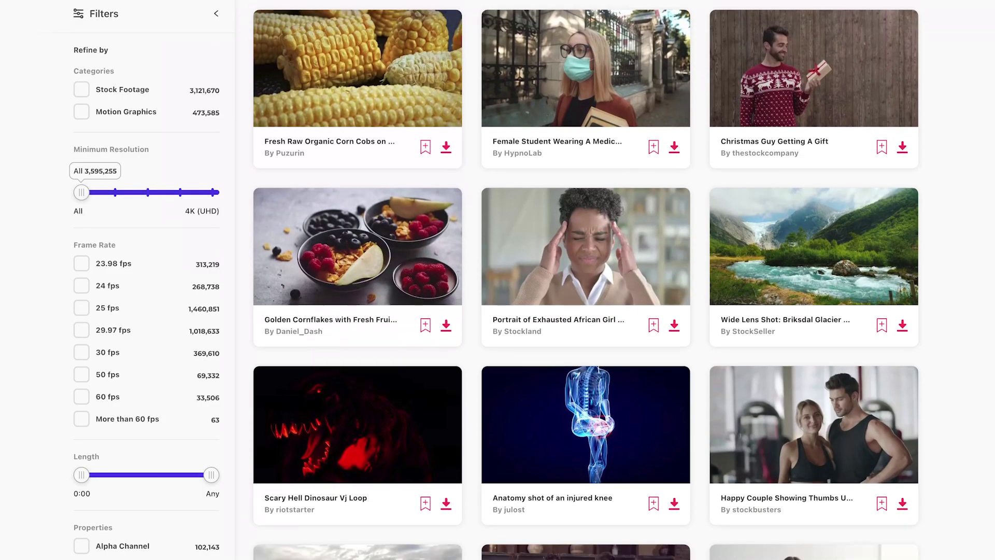
scroll(586, 280, down, 8)
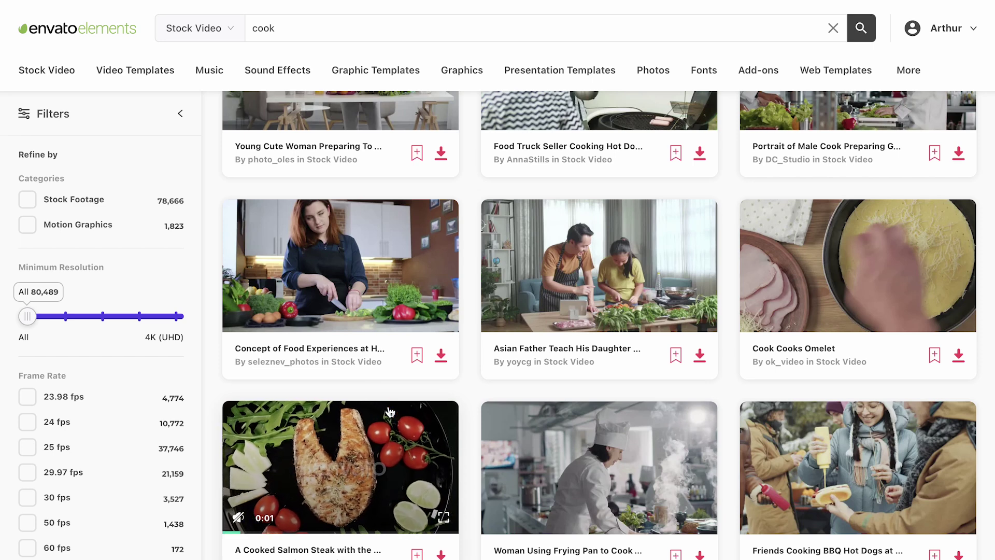
- Scroll down the Movavi Help and Support keyboard shortcuts page
scroll(469, 350, down, 3)
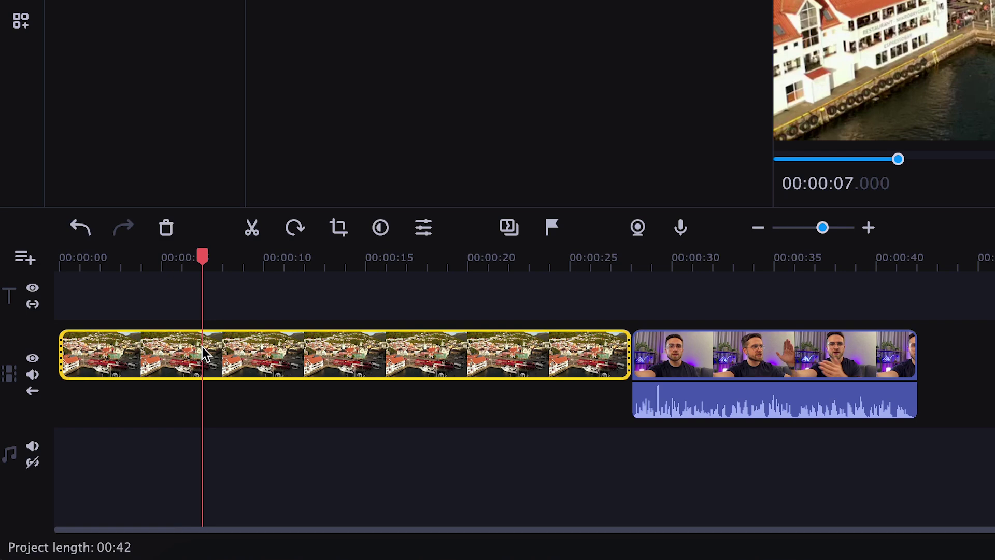
- Split the first timeline clip at the playhead with Cmd+B
key(super+b)
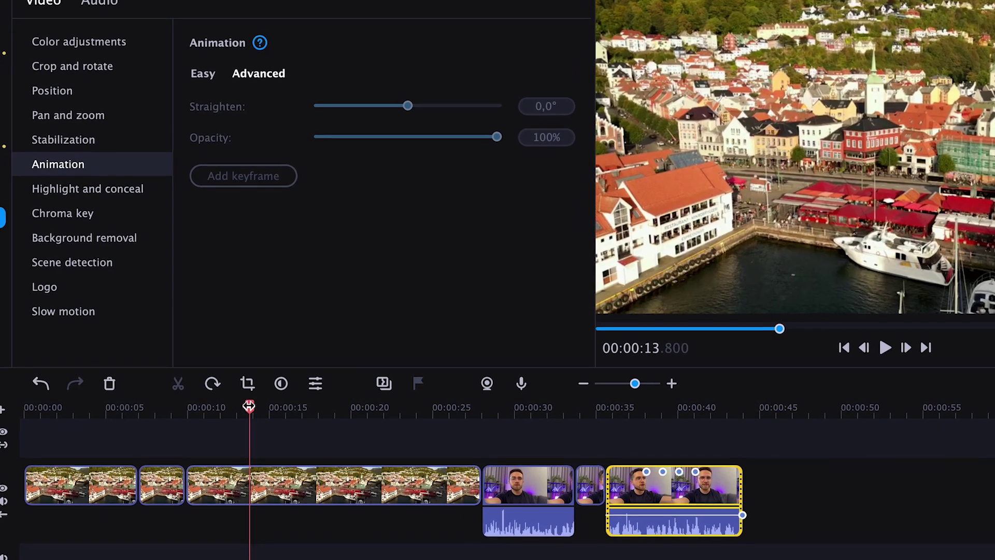
- Play the aerial harbour footage in the preview from about 13.8 seconds
key(space)
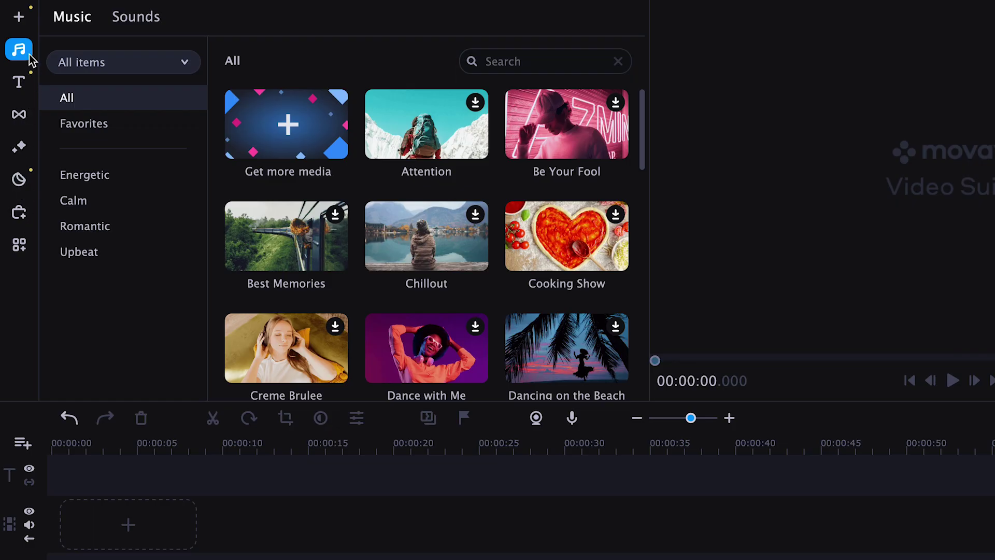
- Put the aerial harbour clip from Project files onto the timeline and show the titles gallery
click(19, 16)
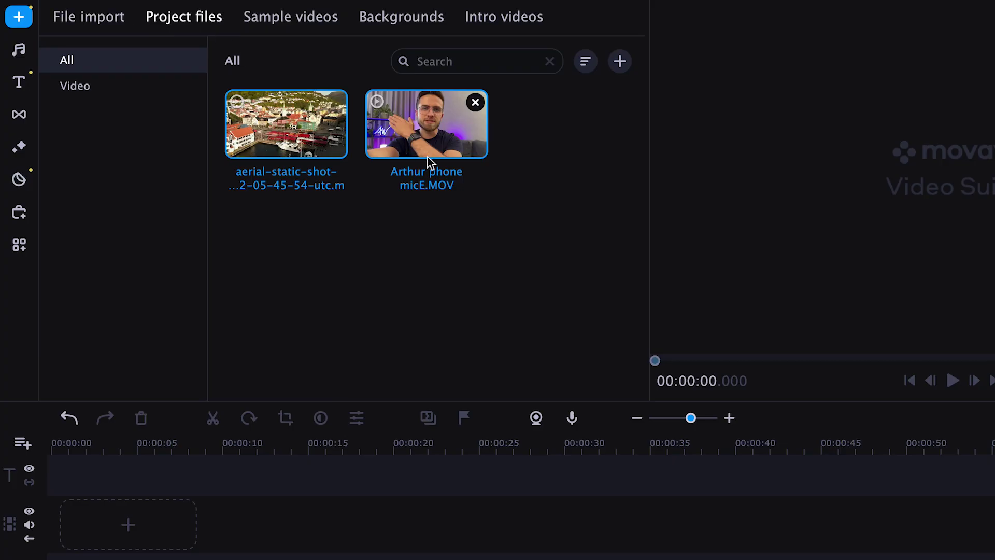
drag(327, 134, 80, 525)
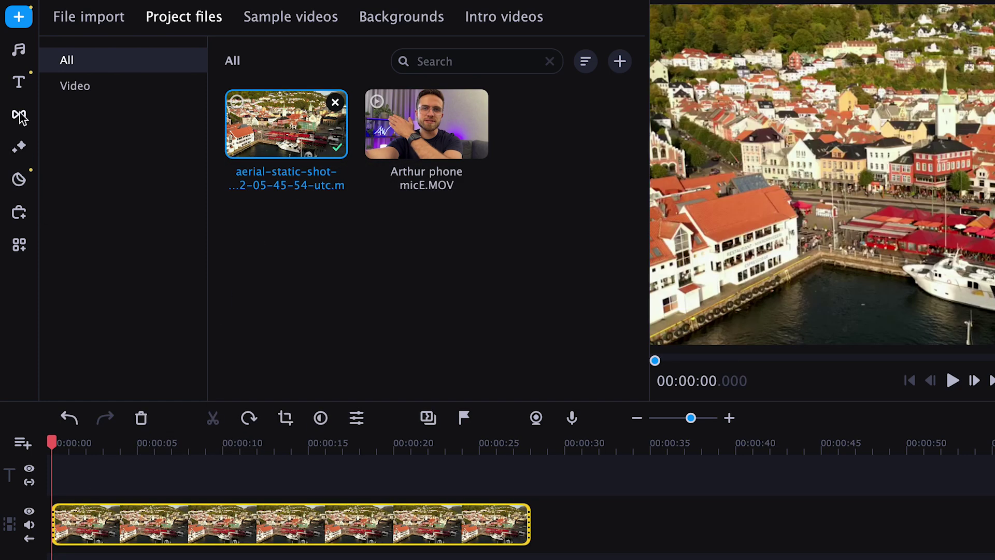
click(23, 87)
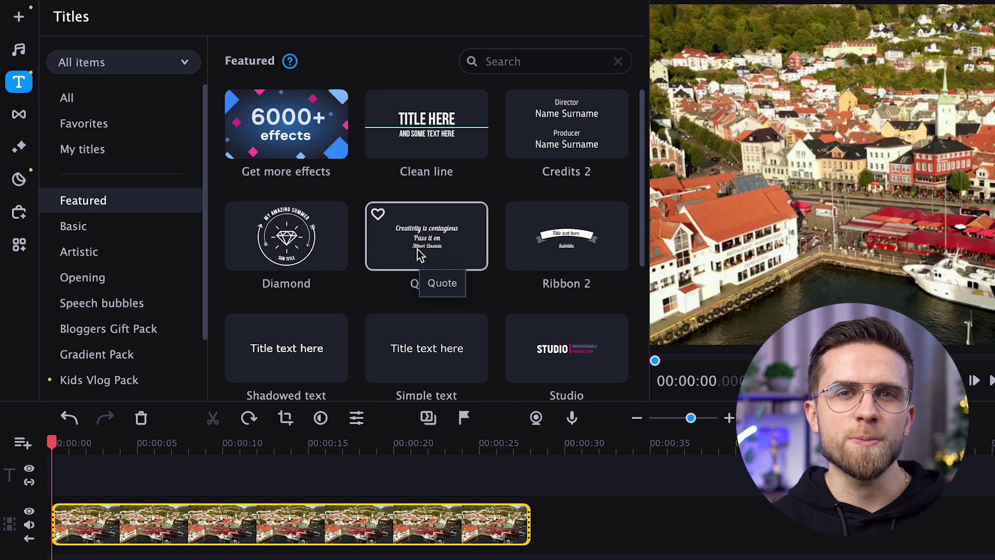
- Save the circular title's styling as preset 'movavi' and drag it from My titles onto the title track
scroll(420, 255, down, 4)
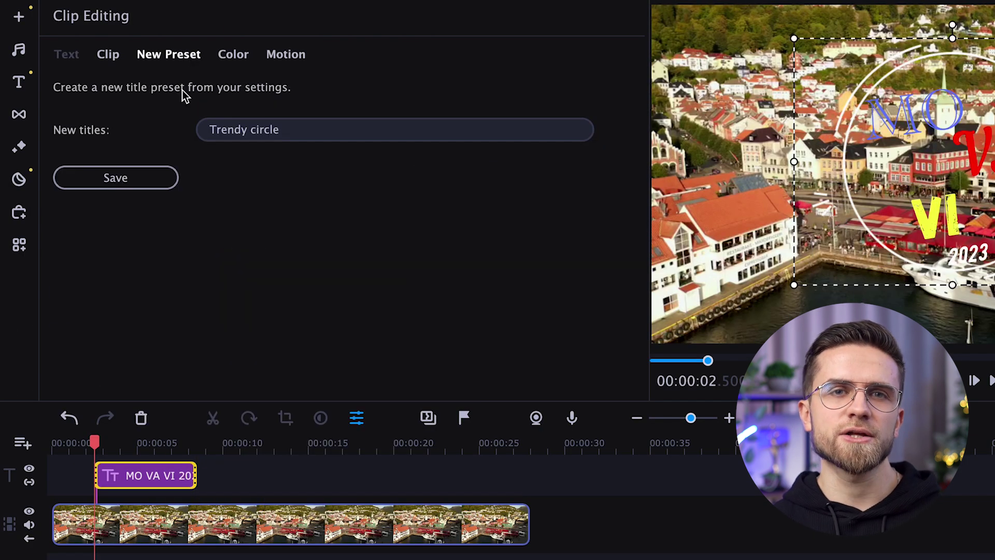
click(284, 54)
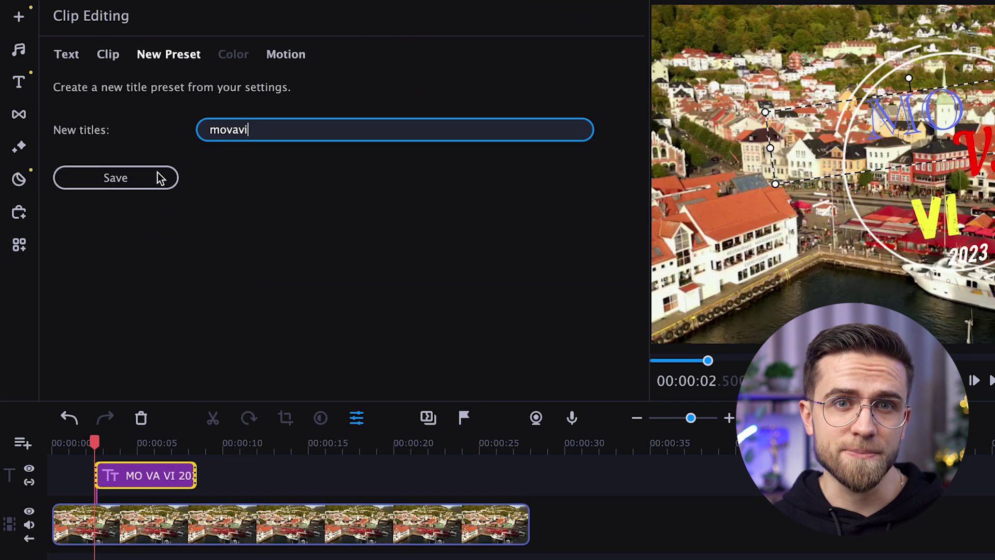
click(115, 178)
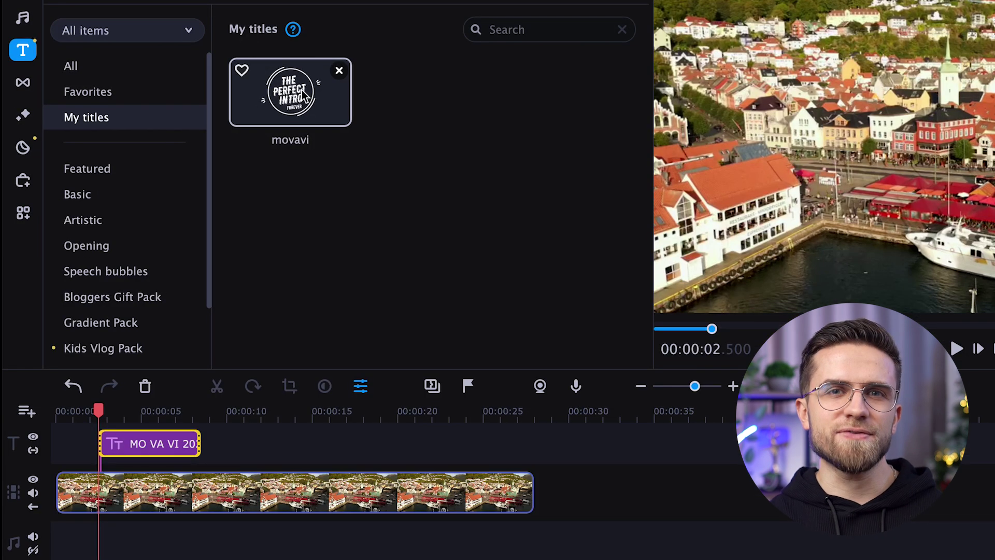
drag(286, 123, 309, 433)
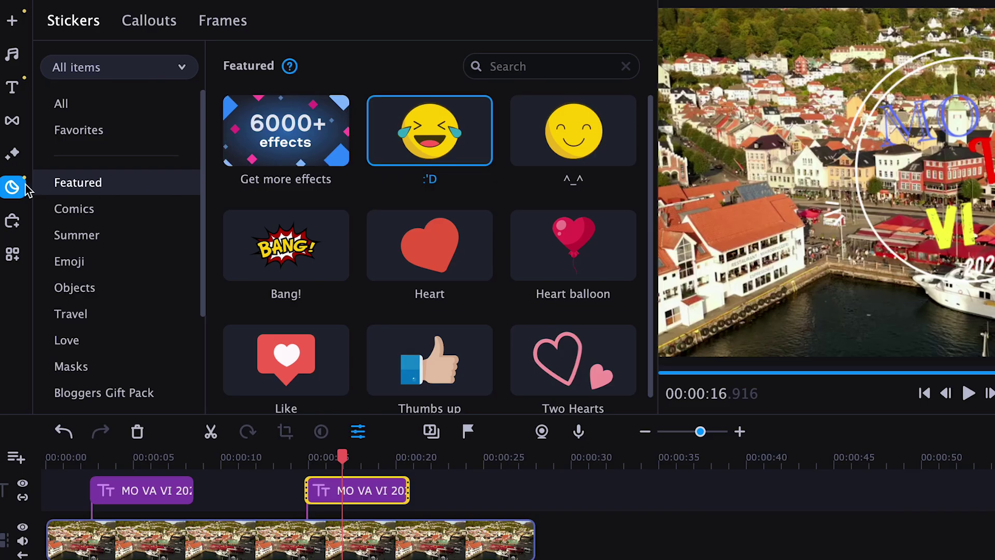
- Browse the built-in transitions and filters galleries, ending on the effect packs catalogue
click(13, 120)
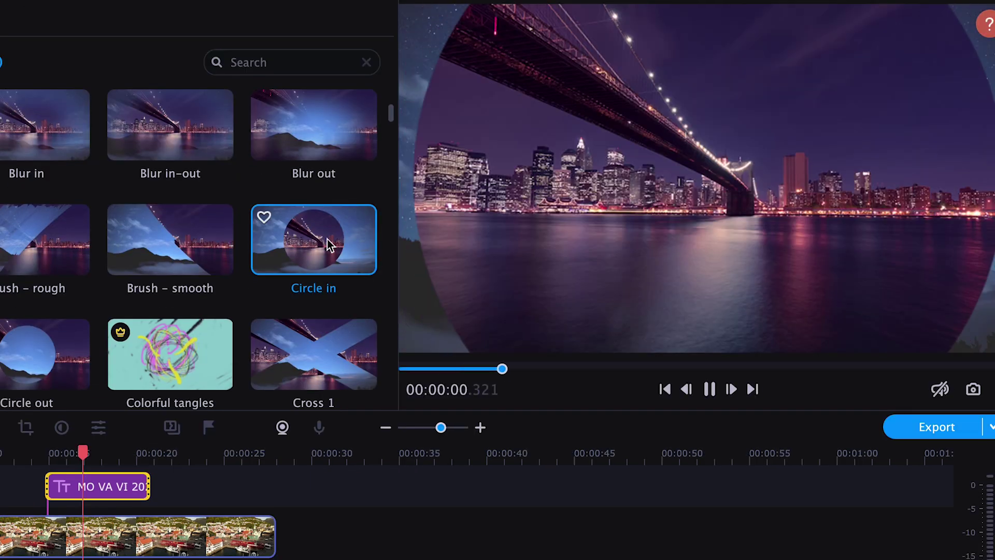
scroll(327, 238, down, 3)
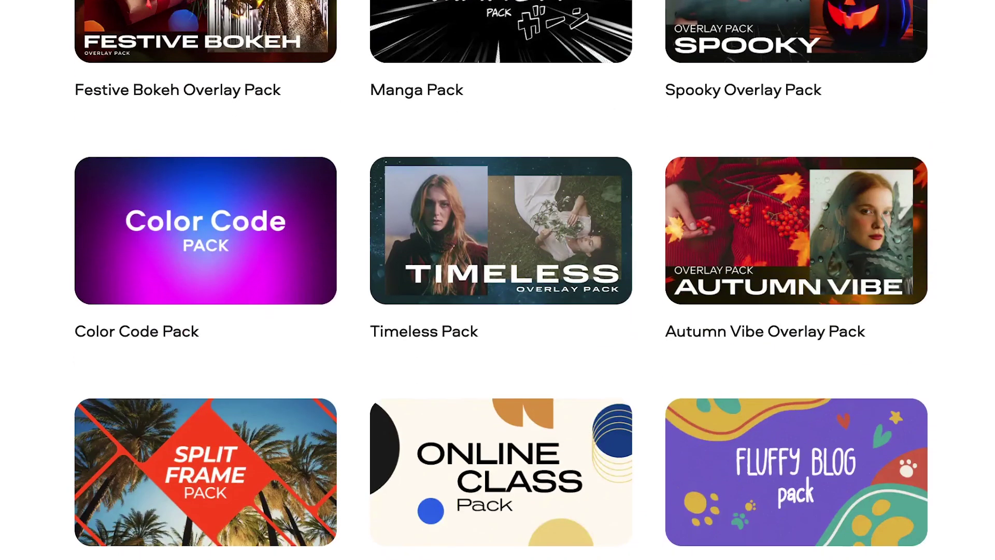
scroll(501, 274, down, 1)
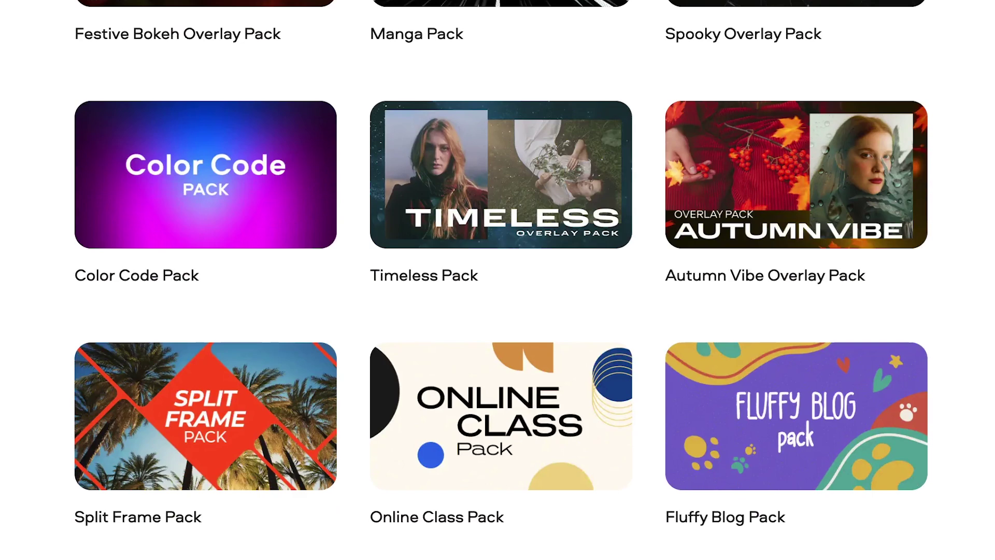
- Scroll the Movavi Unlimited page past its program sections down to the awards and reviews
scroll(501, 280, down, 10)
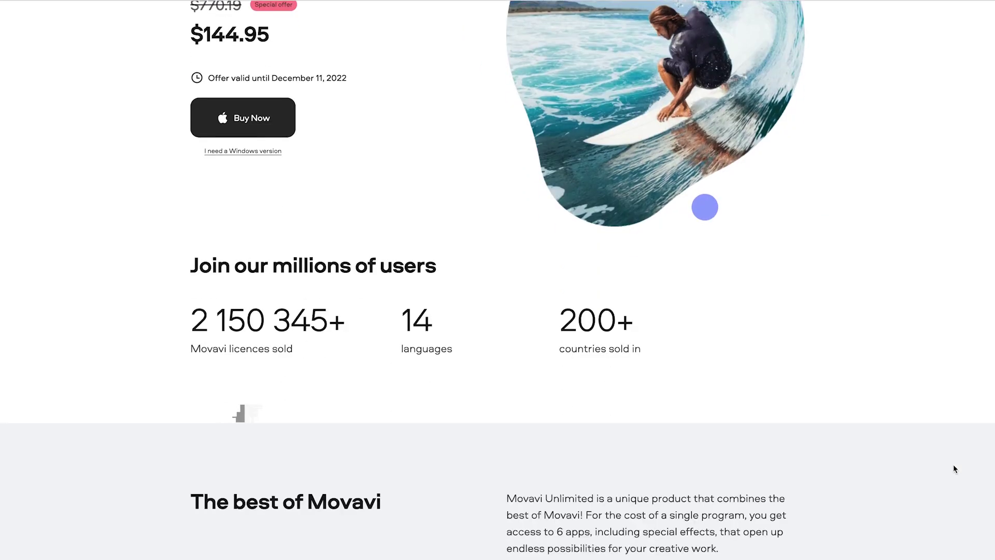
scroll(954, 465, down, 10)
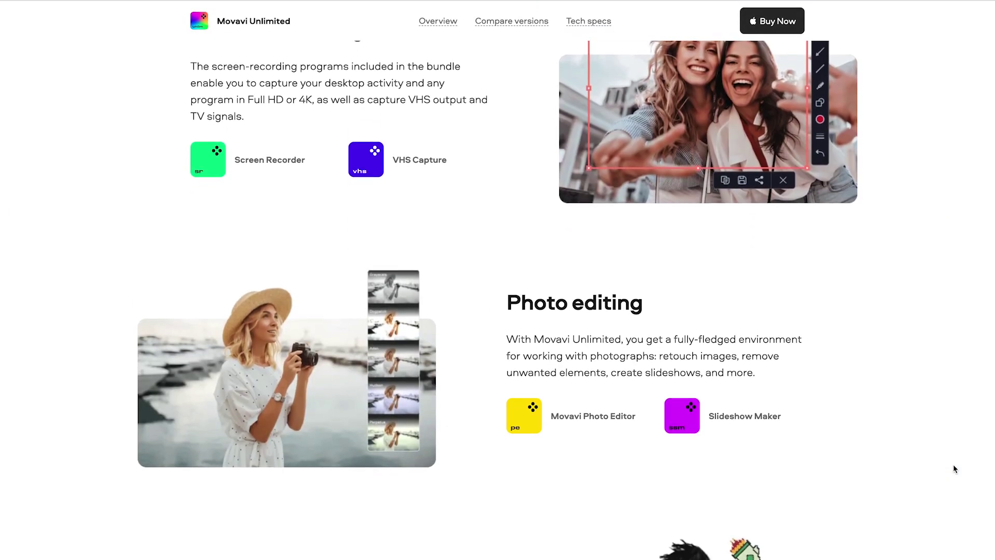
scroll(953, 464, down, 10)
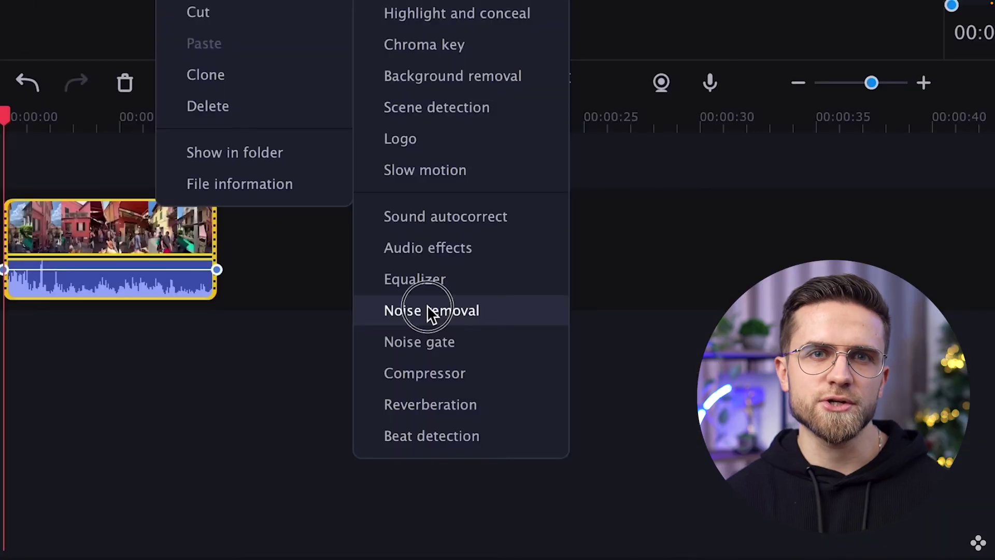
- Apply Noise removal from the clip's Tools menu to the street clip's audio
click(428, 306)
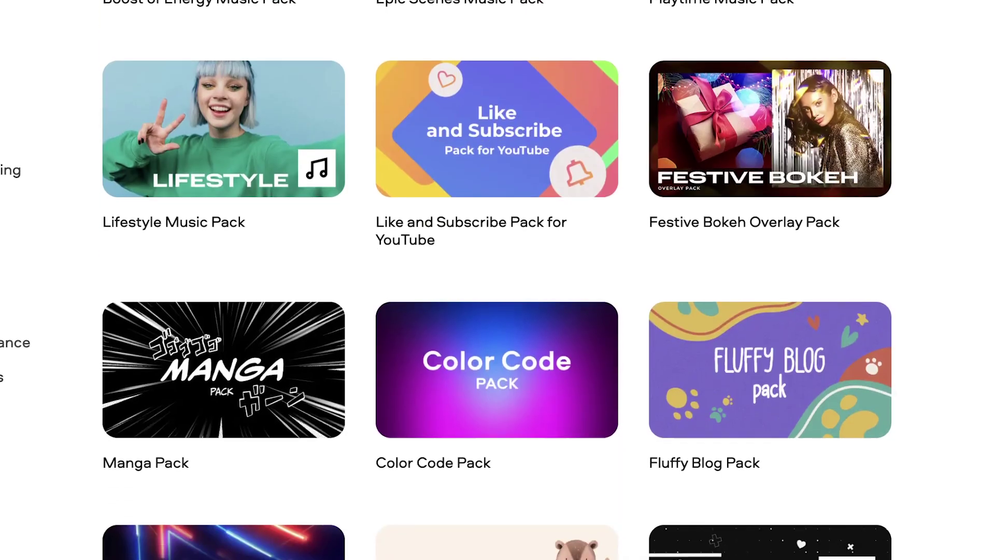
scroll(498, 280, down, 5)
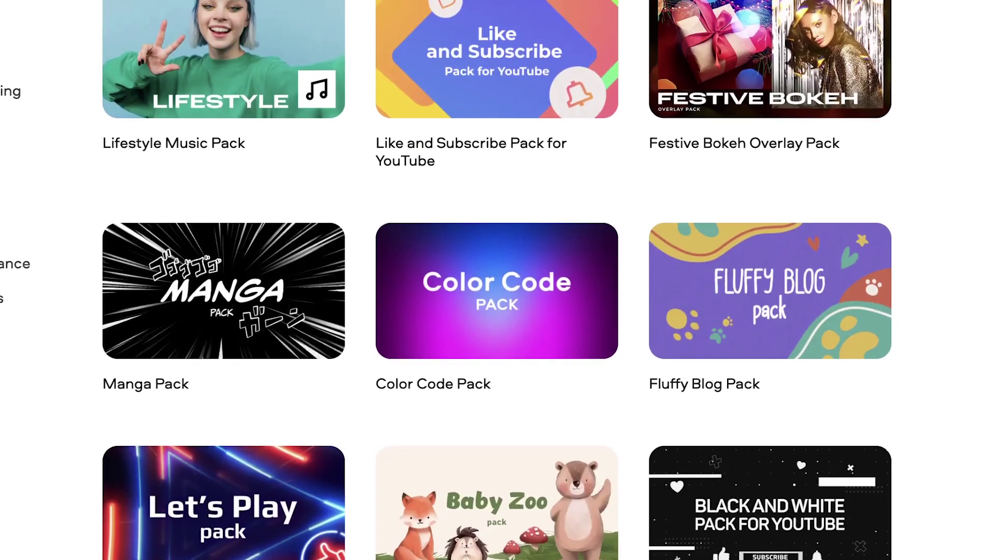
scroll(497, 280, down, 3)
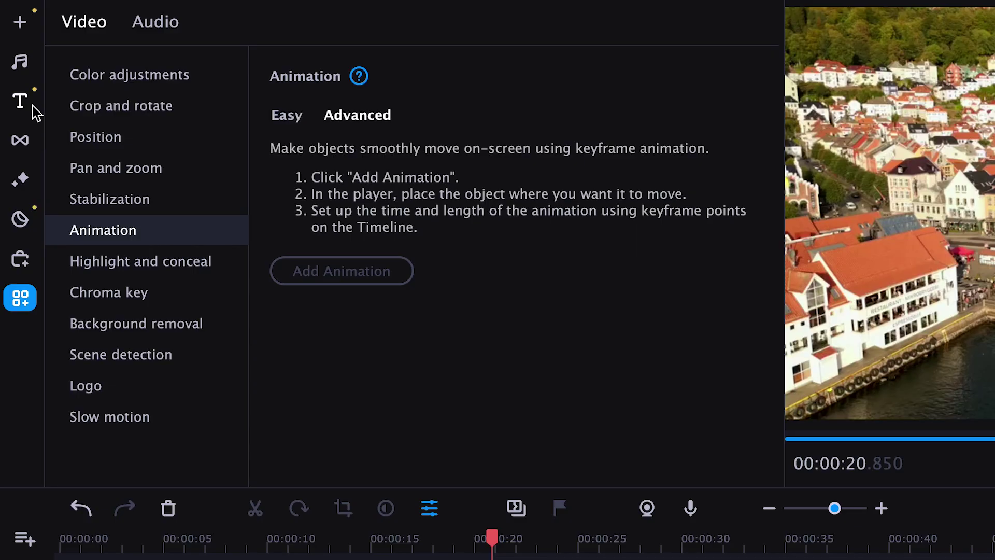
click(21, 62)
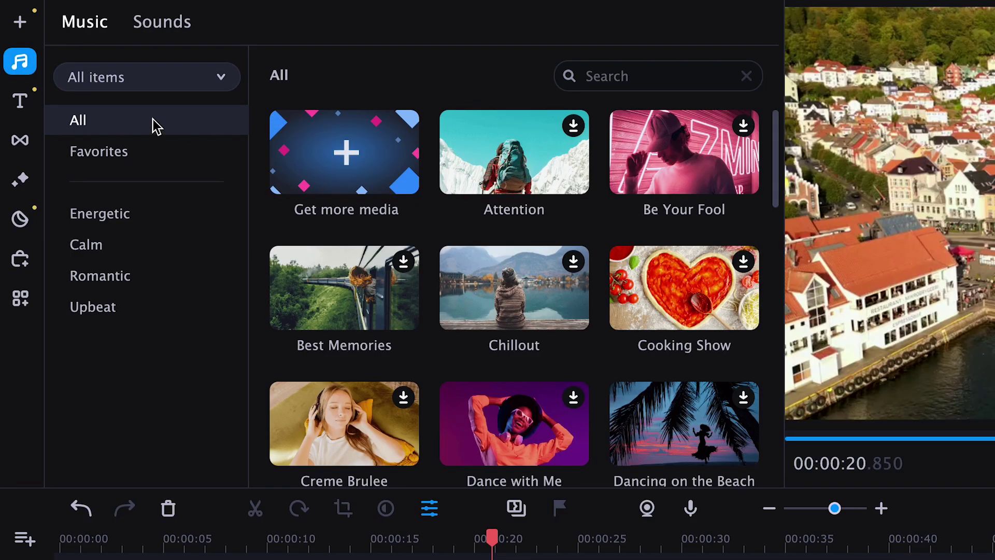
- Scroll the Music library grid past tracks like Escape from Reality, Funk, Happy Dancer and Hip Hop
scroll(496, 248, down, 4)
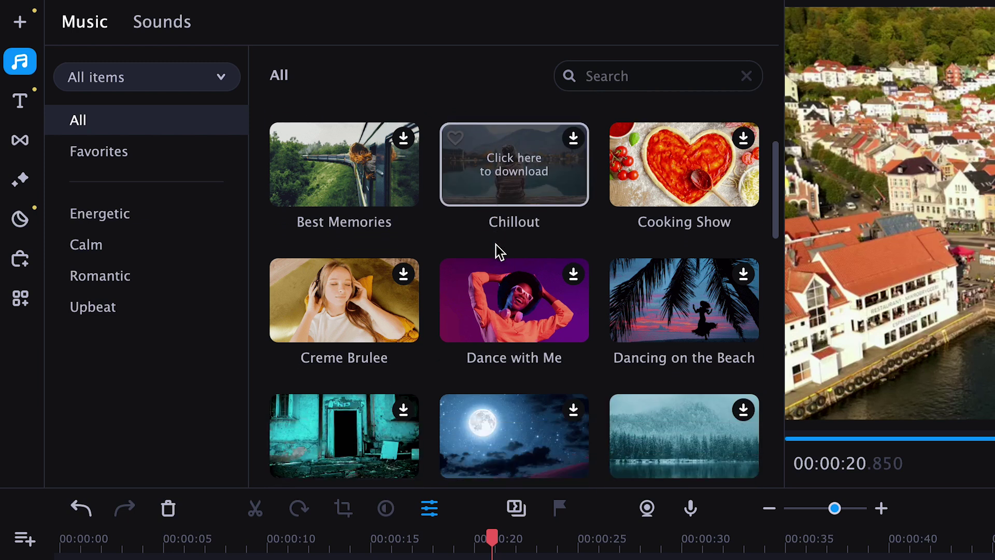
scroll(496, 245, down, 5)
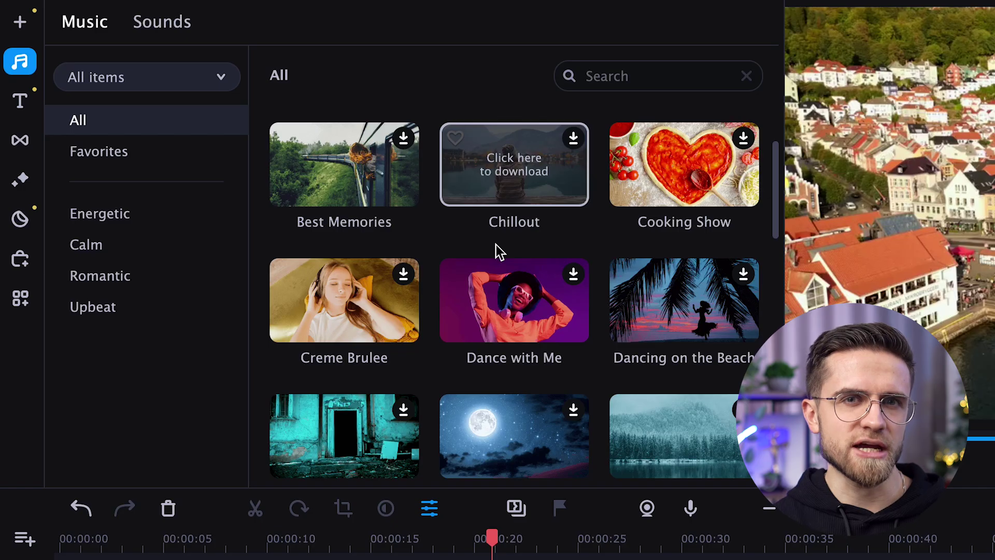
scroll(498, 251, down, 5)
scroll(497, 252, down, 4)
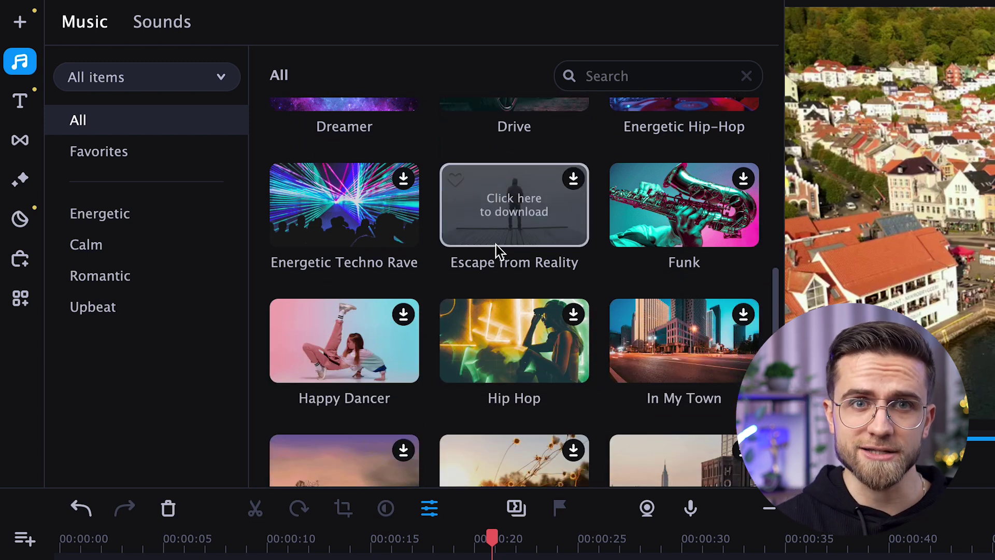
scroll(497, 251, down, 4)
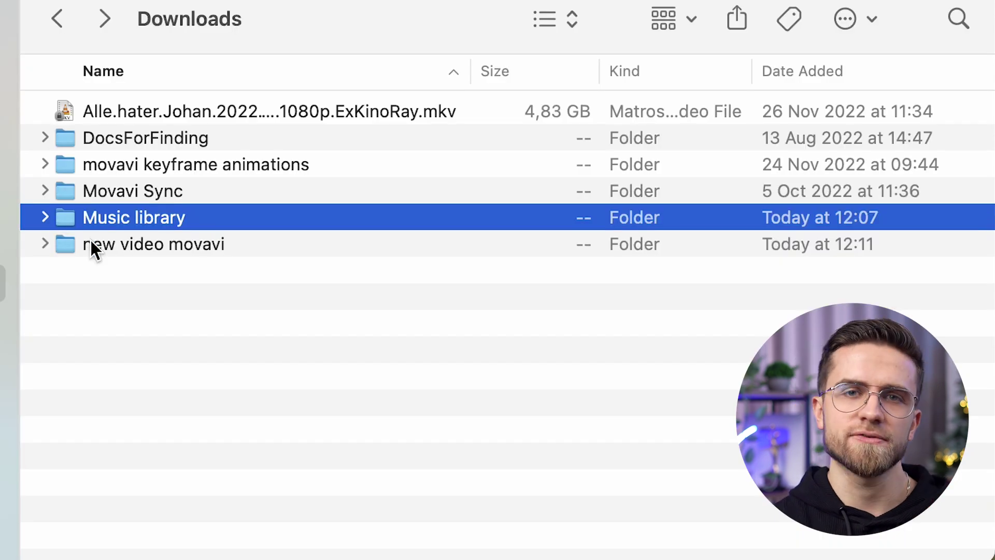
- Open Music library in Downloads, expand Epic Cinematic Rock, and step through its .wav tracks from angry.wav
double_click(186, 218)
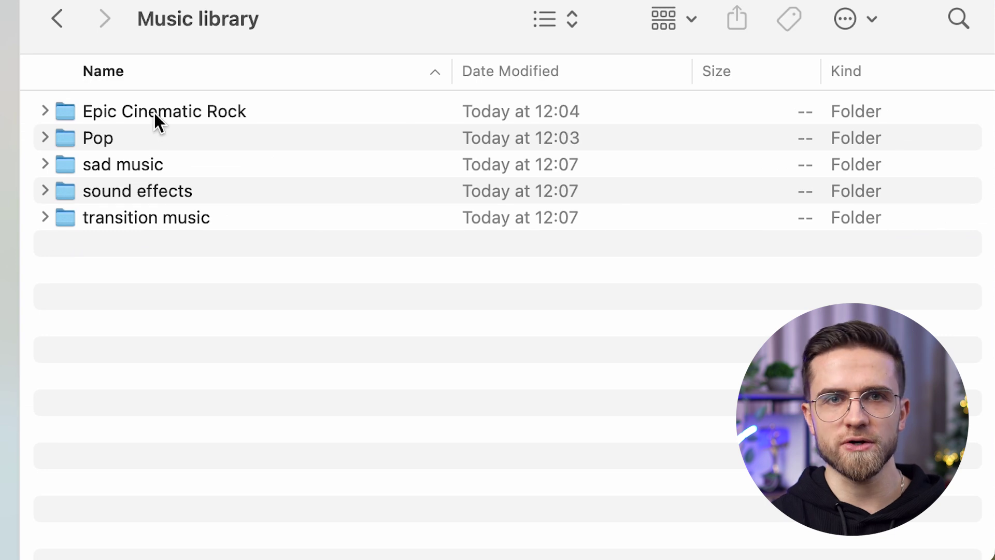
click(116, 116)
click(42, 111)
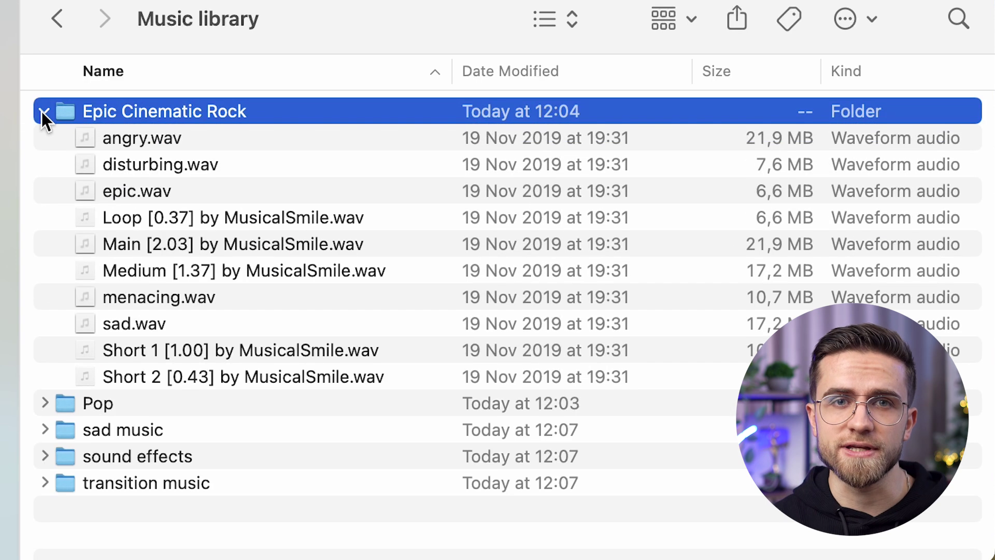
click(124, 138)
key(Down)
key(Down)
key(Down)
key(Down)
key(Down)
key(Down)
key(Down)
key(Down)
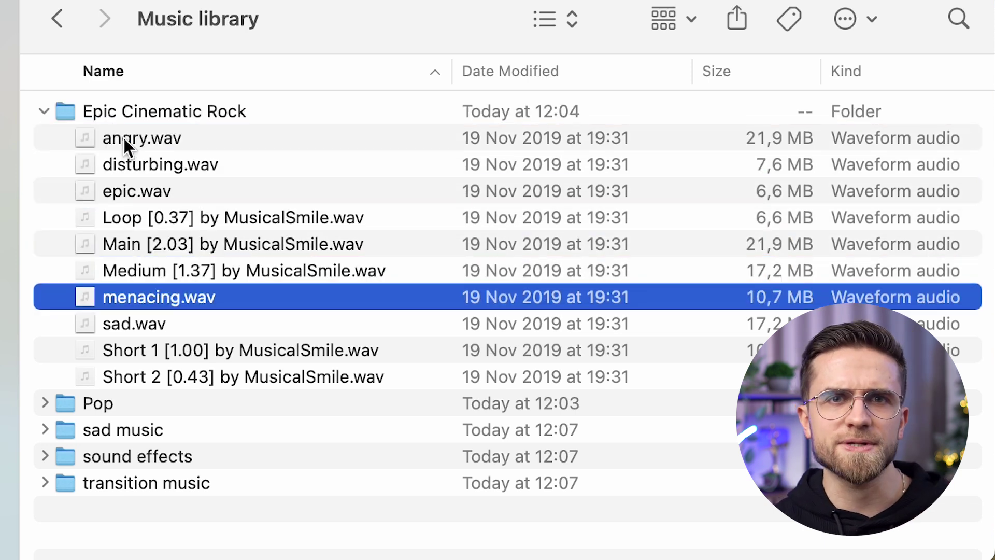
key(Down)
key(Down)
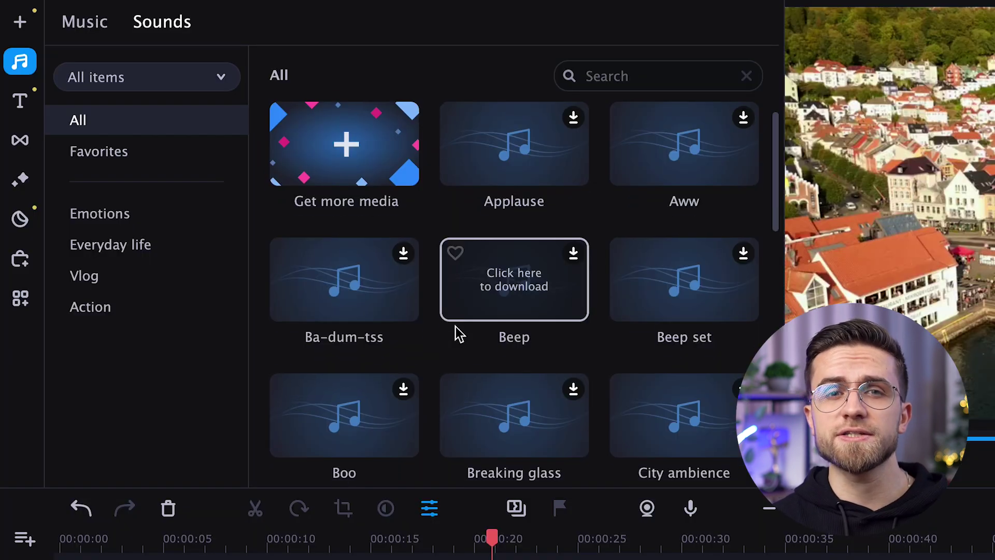
scroll(456, 331, down, 2)
scroll(456, 332, down, 6)
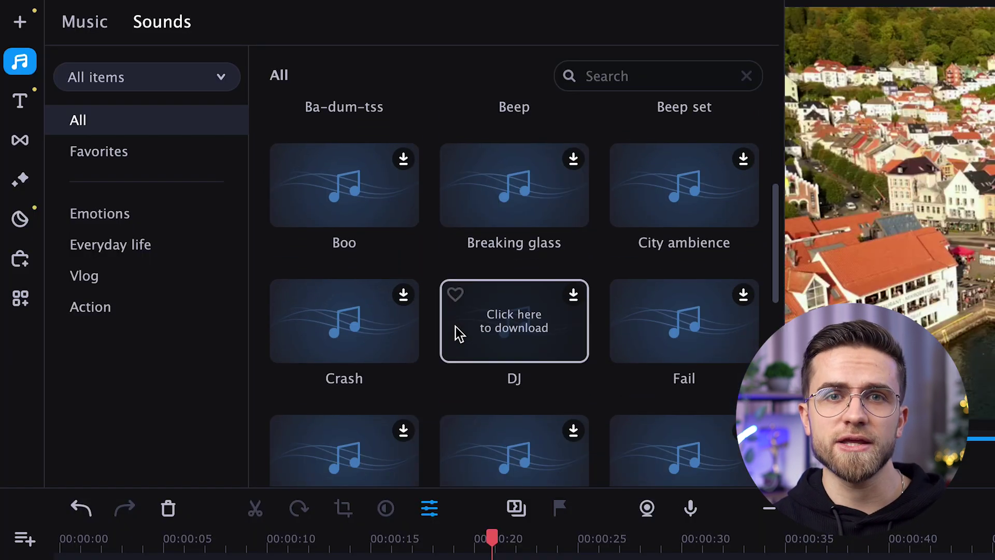
scroll(459, 333, down, 3)
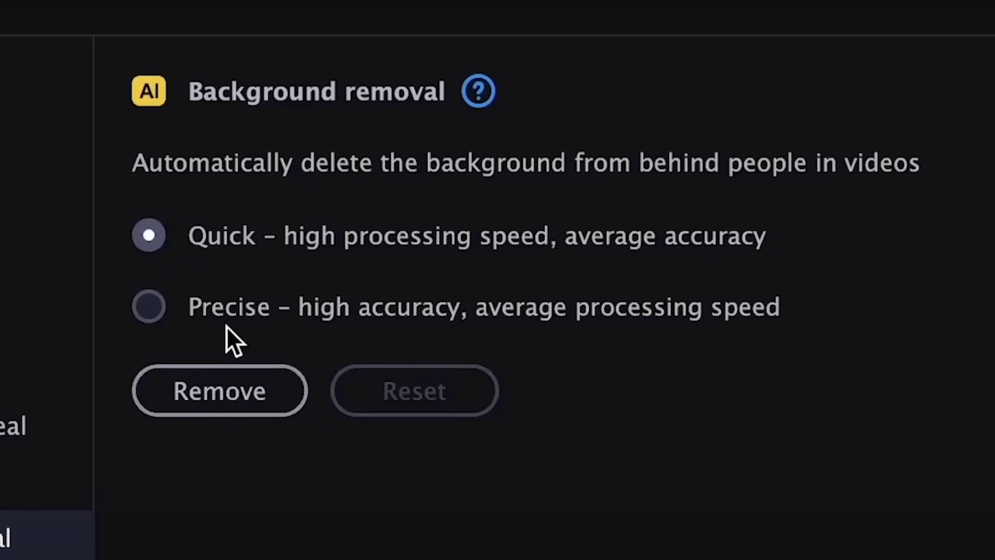
click(164, 312)
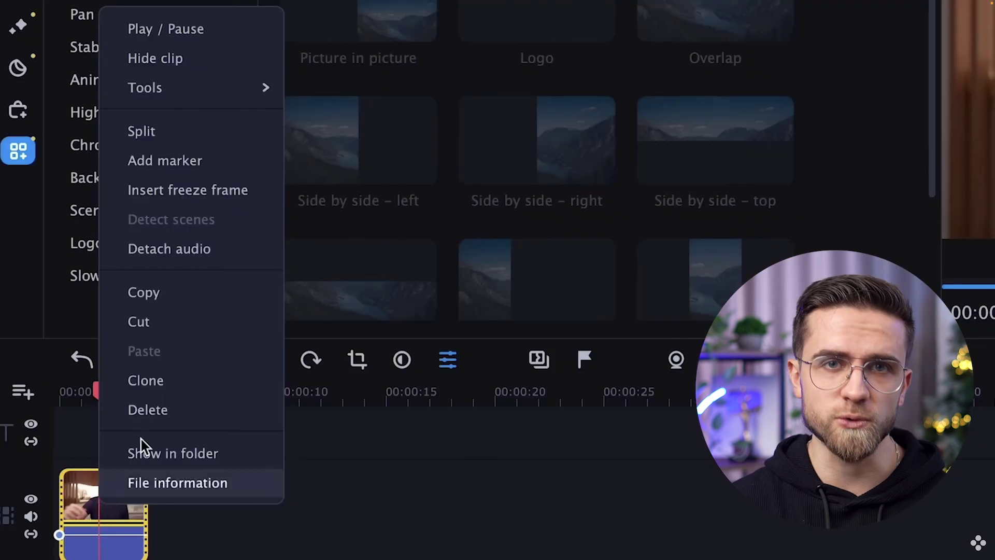
- Open Background removal for the clip and switch it to the Precise mode
mouse_move(260, 101)
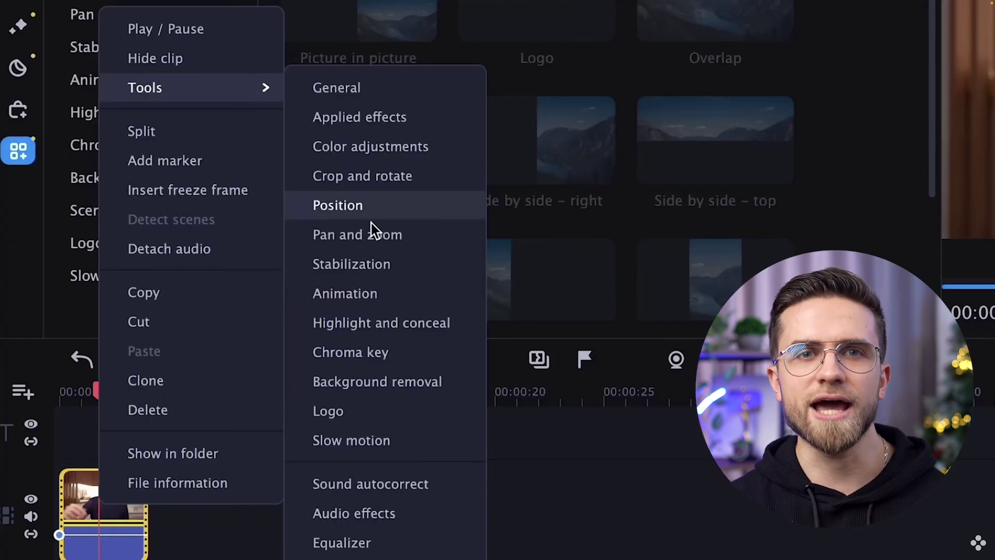
click(378, 381)
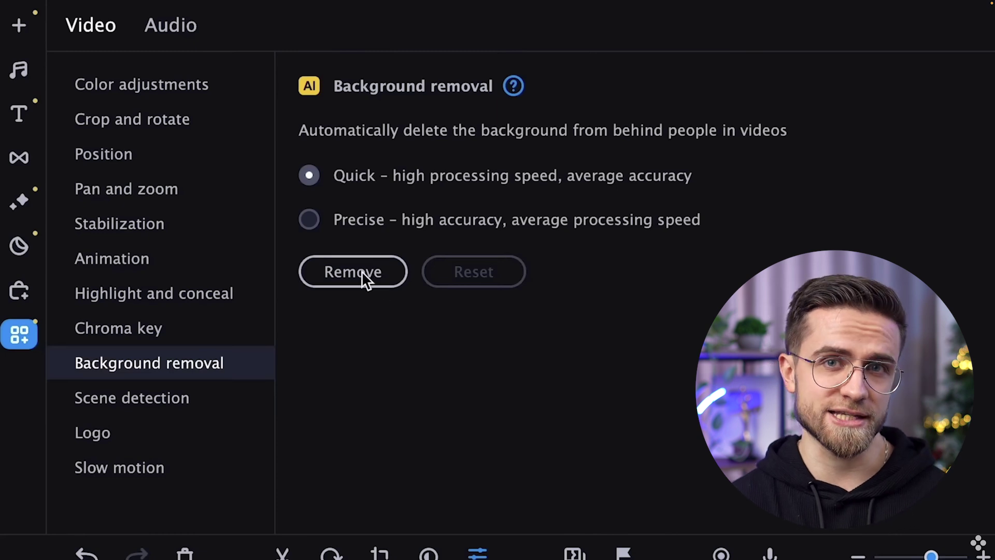
click(320, 223)
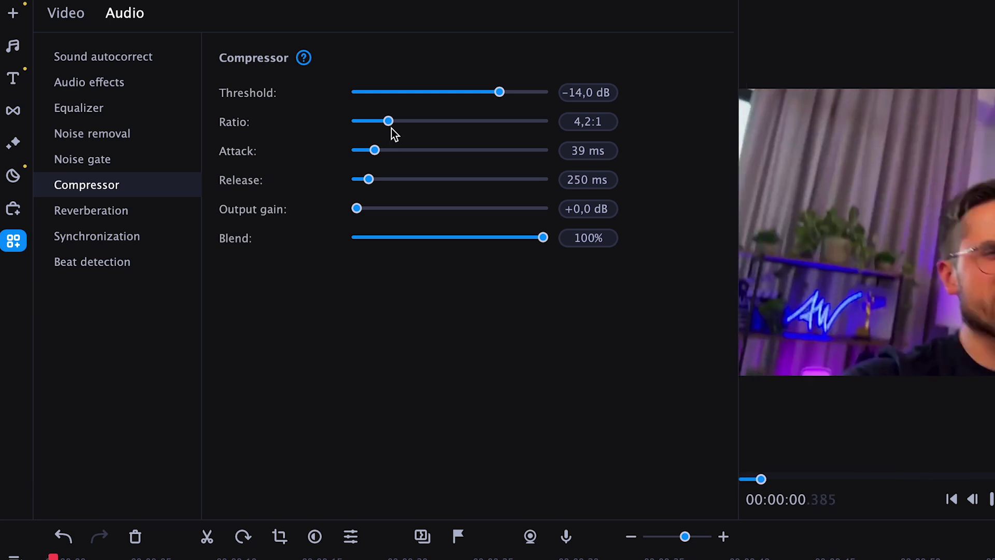
- Set Compressor Ratio to 3,1:1, apply the Voice enhancement equalizer preset, and run AI noise removal
drag(389, 122, 379, 122)
click(103, 115)
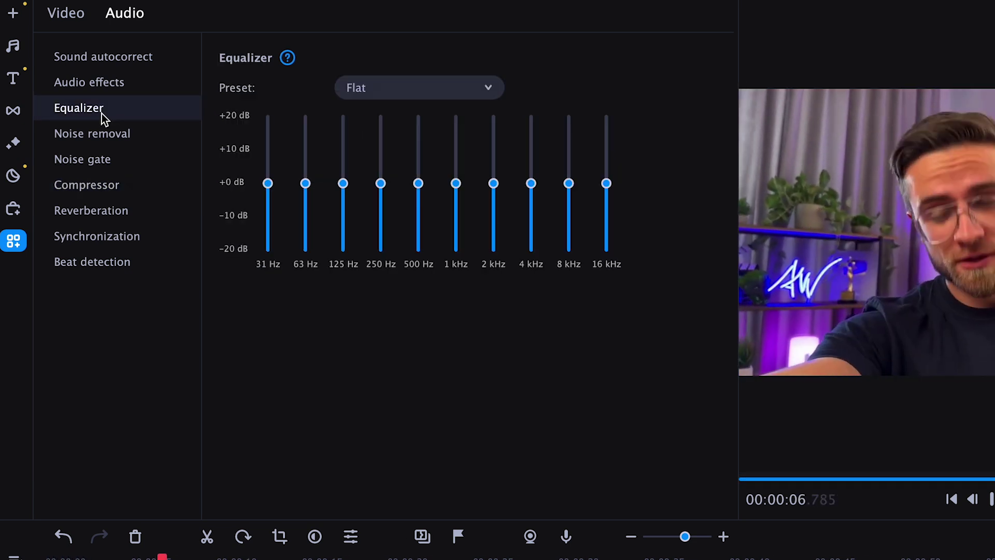
click(473, 92)
click(434, 143)
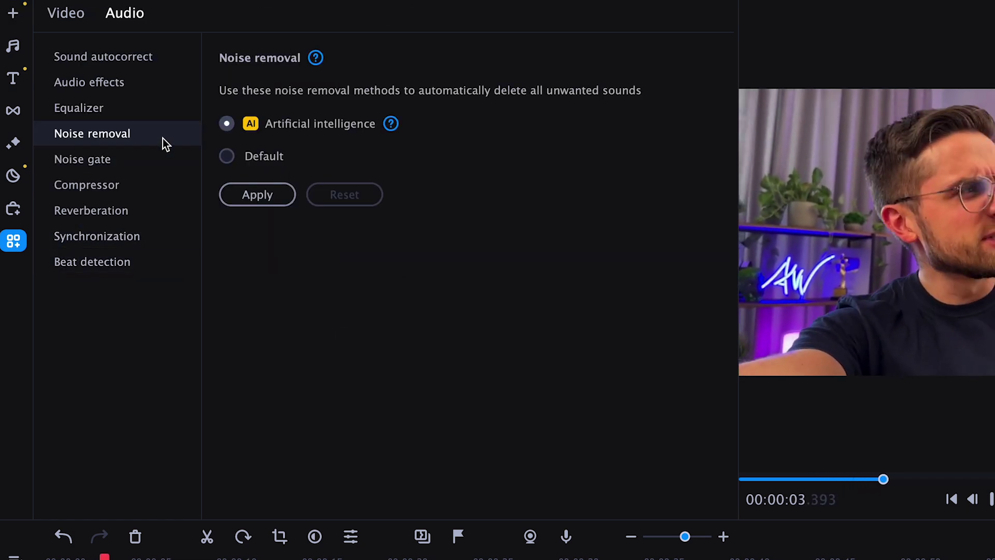
click(247, 202)
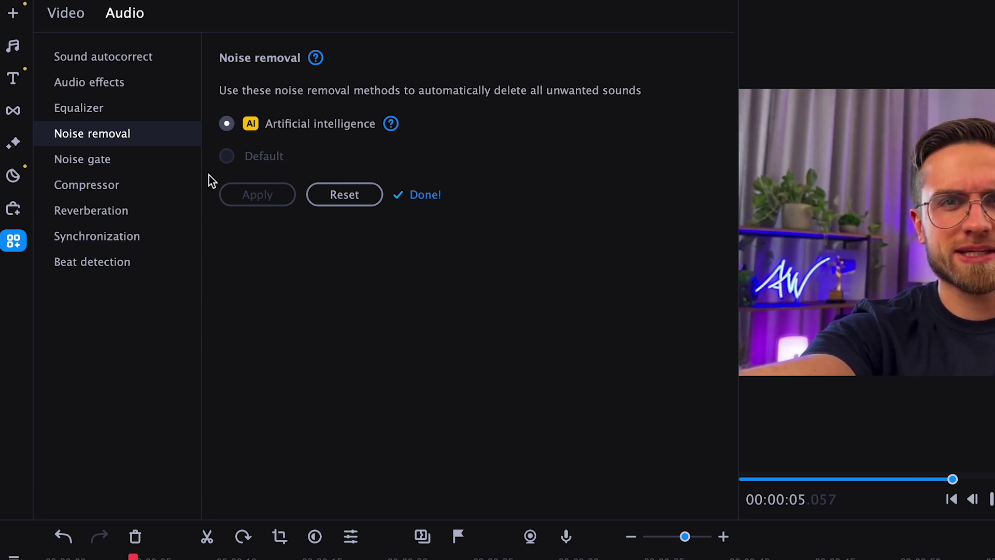